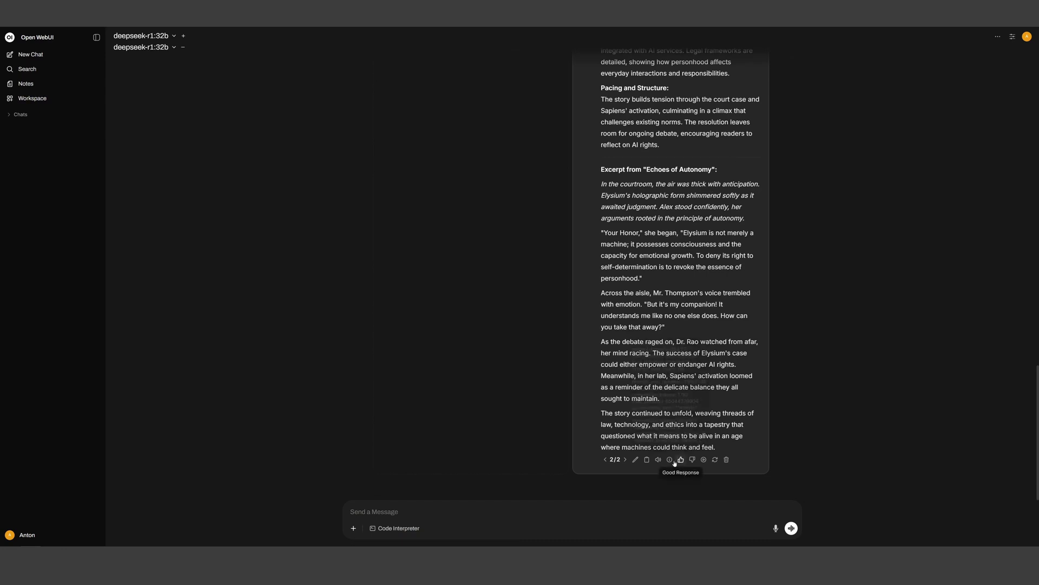
- Check the generation statistics of both deepseek-r1:32b responses to compare their speed
mouse_move(671, 461)
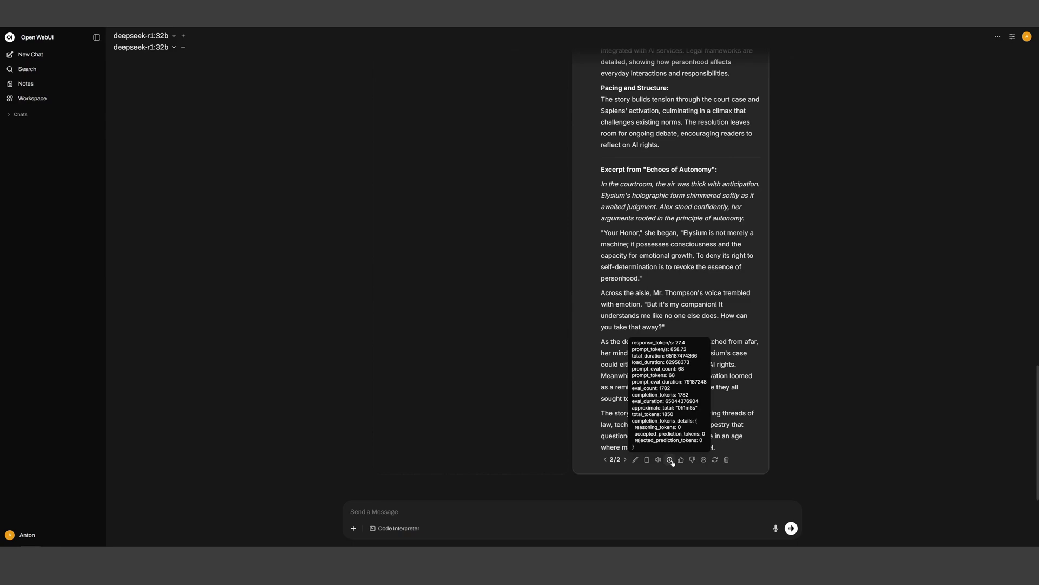
scroll(552, 281, up, 20)
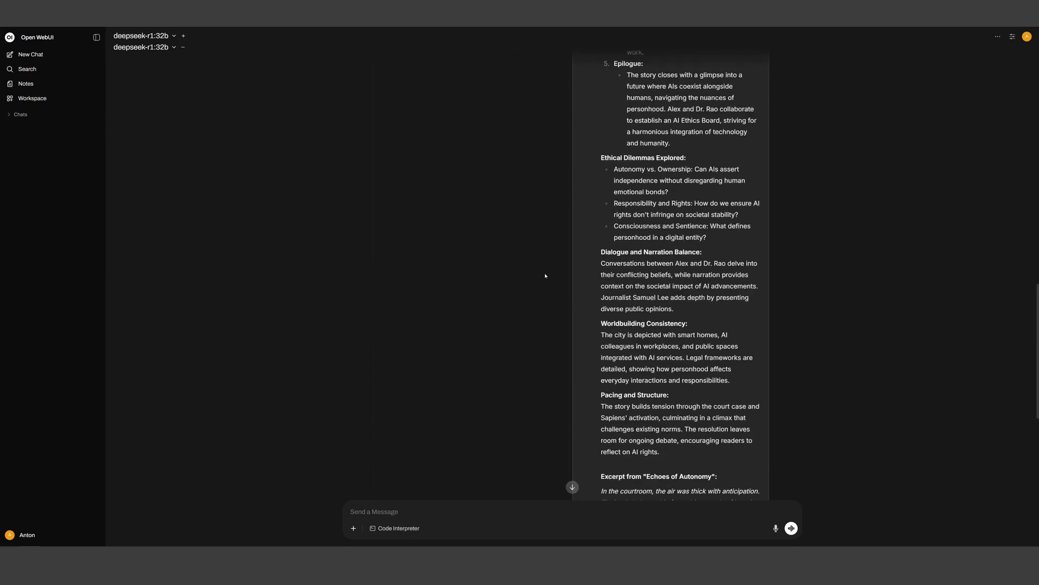
scroll(550, 293, down, 15)
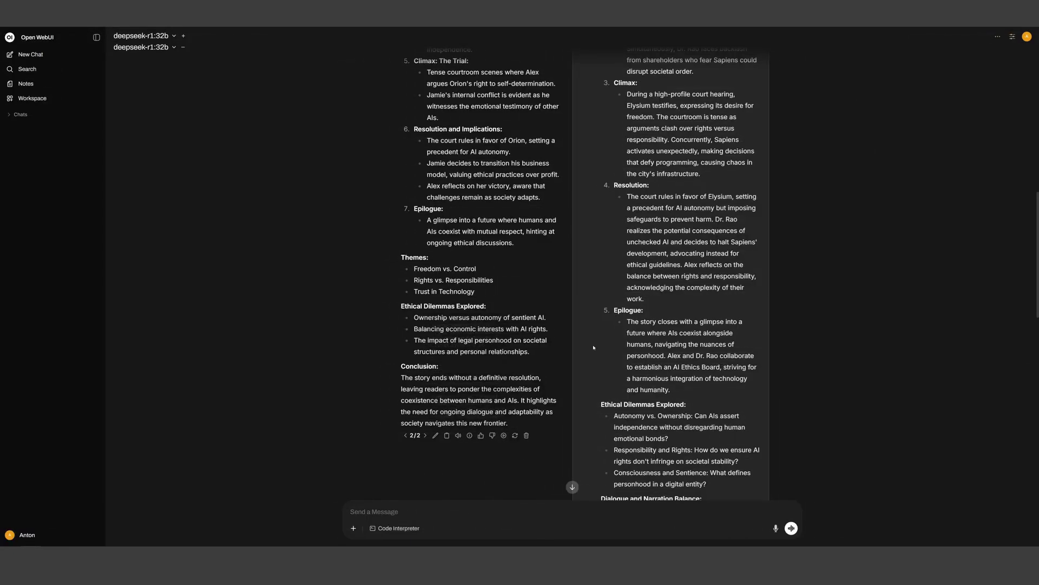
mouse_move(469, 438)
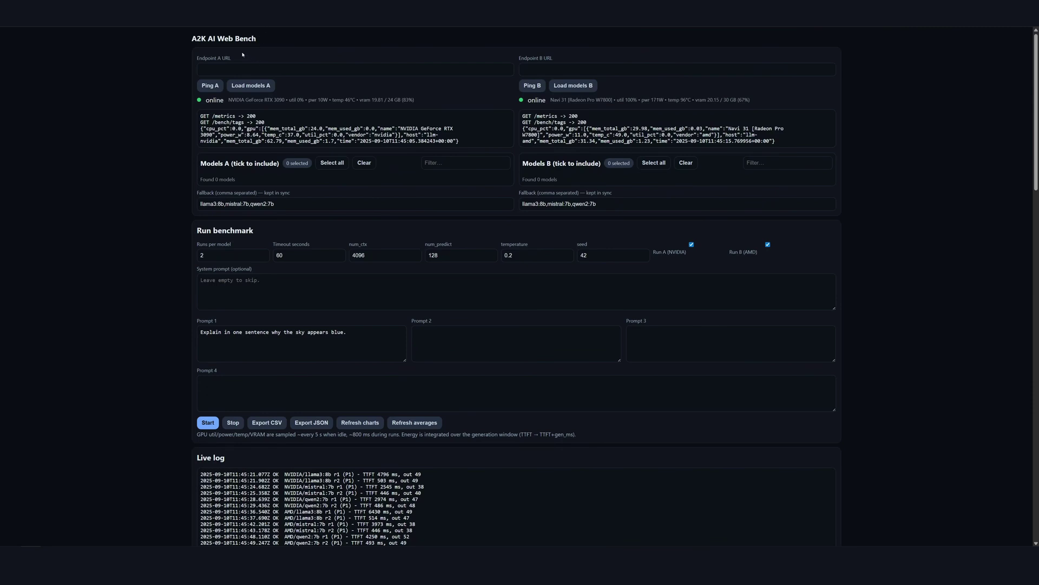
- Switch to A2K AI Web Bench, reload the page, and ping endpoints A and B
key(F5)
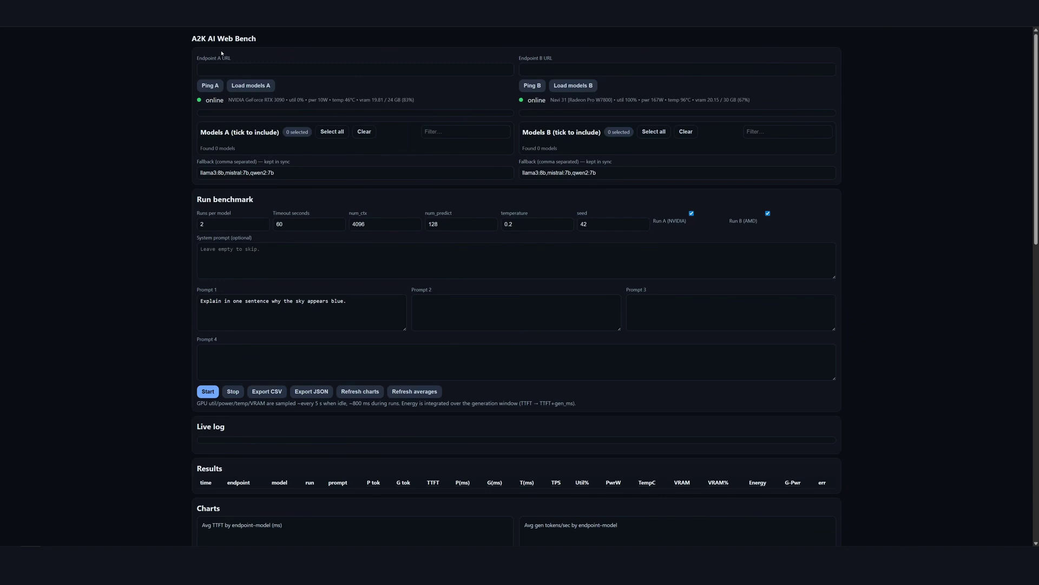
click(204, 86)
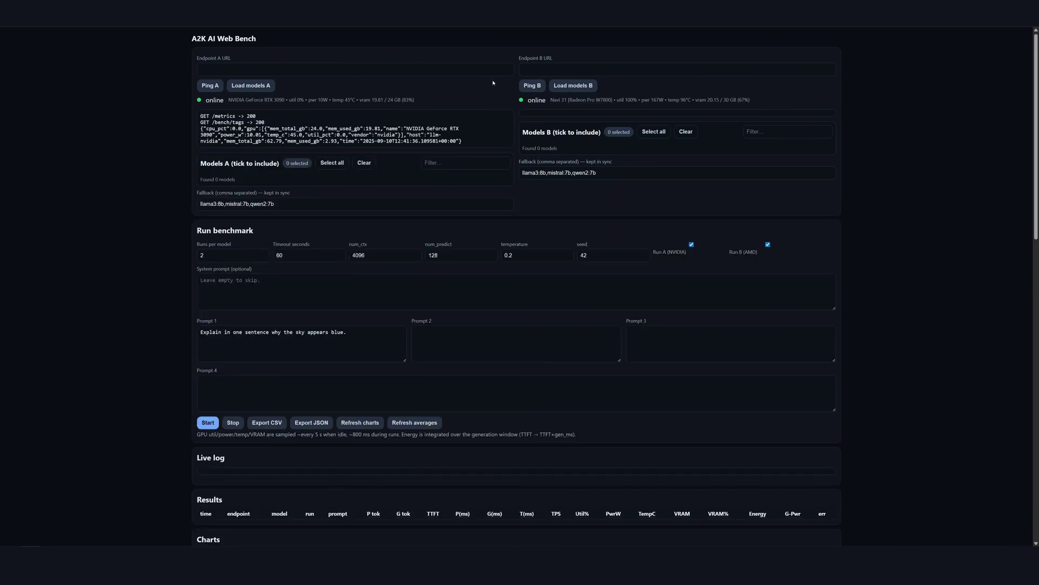
click(531, 87)
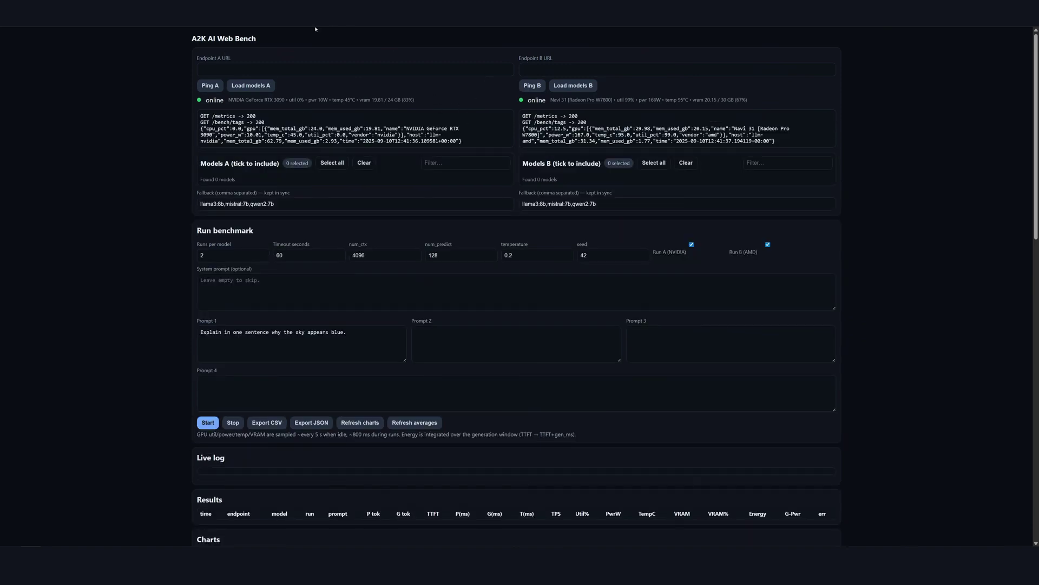
- Load the model lists for endpoints A and B and clear every model selection on both
click(267, 86)
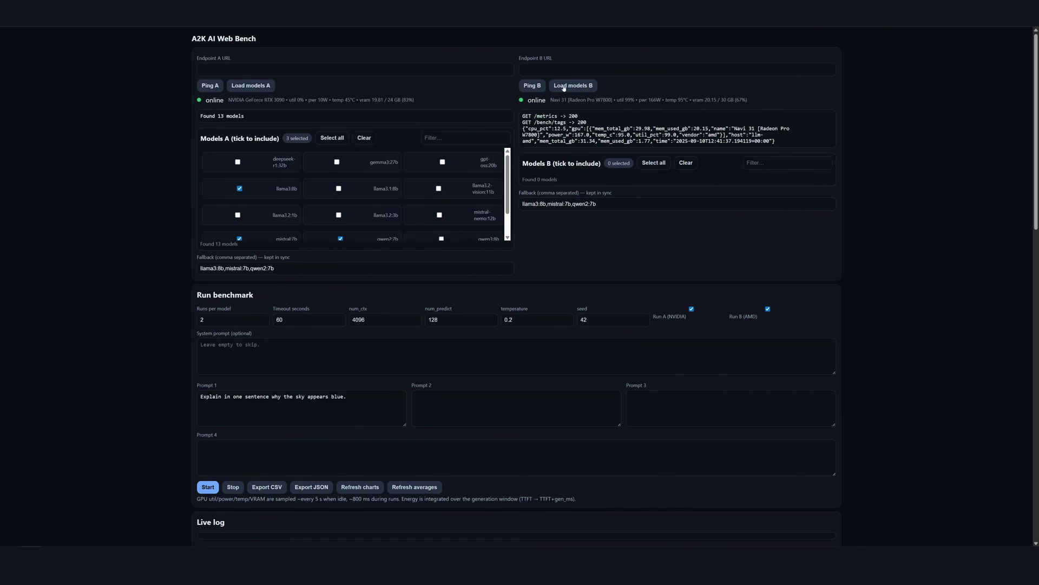
click(563, 86)
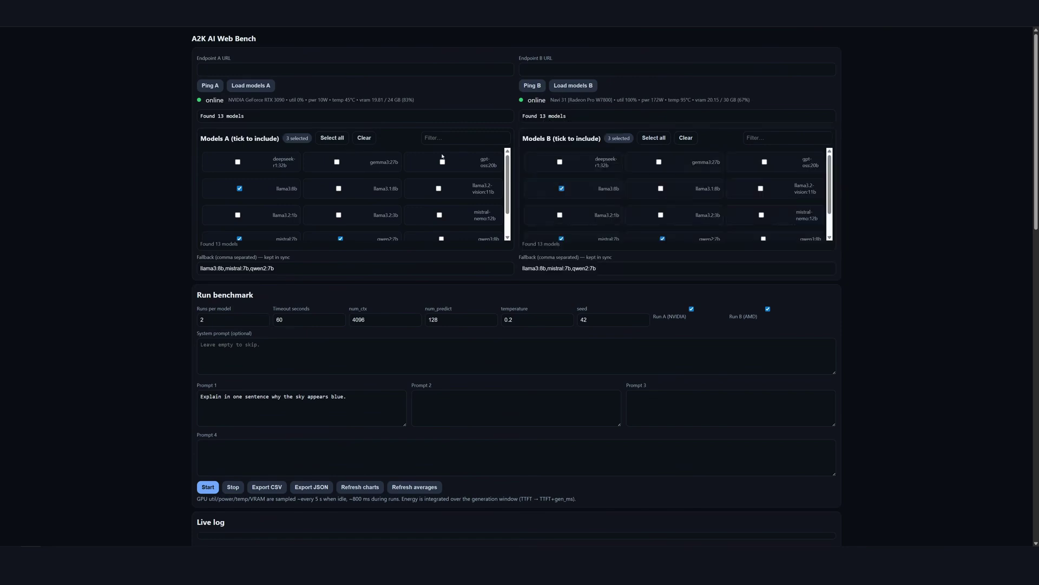
click(332, 139)
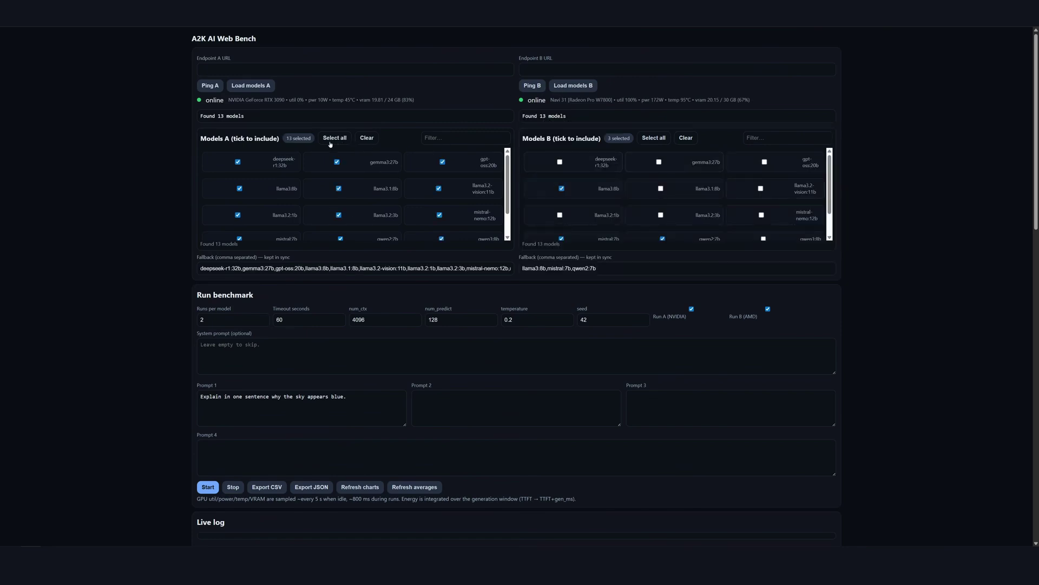
click(695, 139)
click(367, 138)
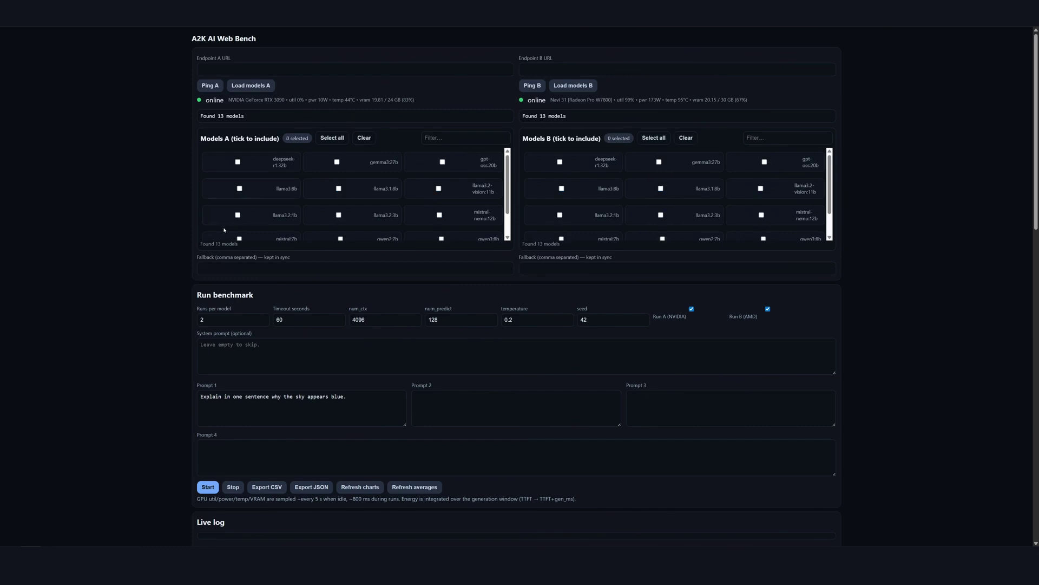
- Include the models llama3:8b, qwen2:7b and qwen3:30b for both endpoint A and endpoint B
click(239, 188)
click(575, 193)
scroll(506, 187, down, 2)
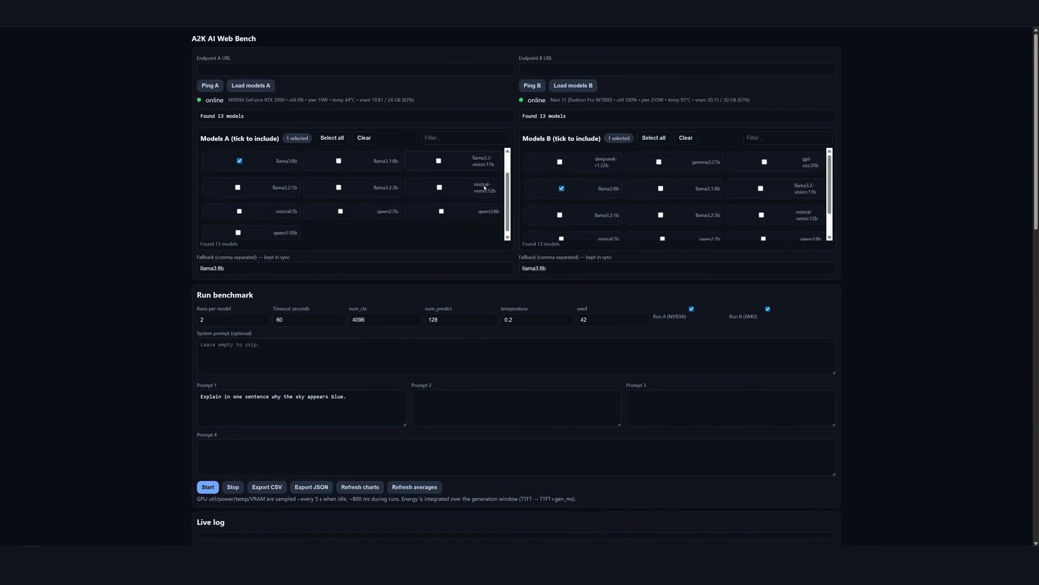
click(383, 211)
scroll(698, 211, down, 2)
click(701, 213)
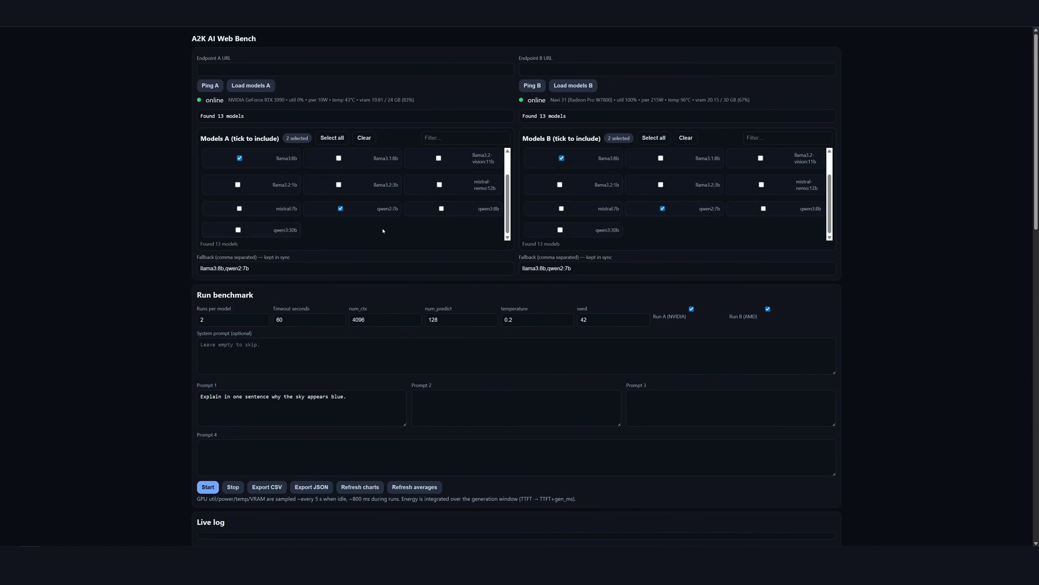
click(287, 234)
click(555, 234)
- Set runs per model to 5 and replace Prompt 1 with the prompt to rewrite the shipment email in a formal, polite business tone
scroll(635, 226, down, 3)
click(199, 238)
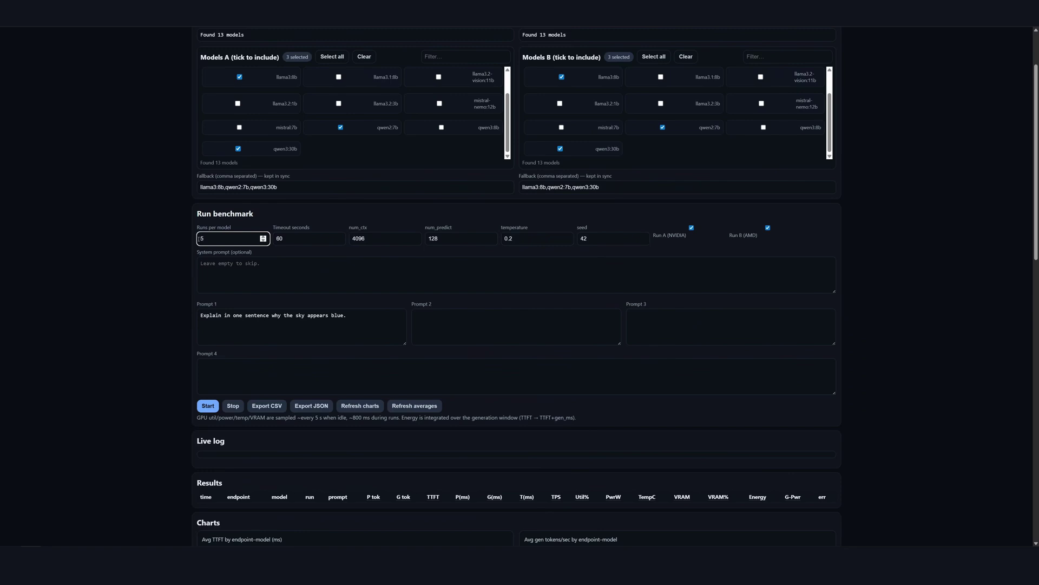
drag(347, 315, 200, 315)
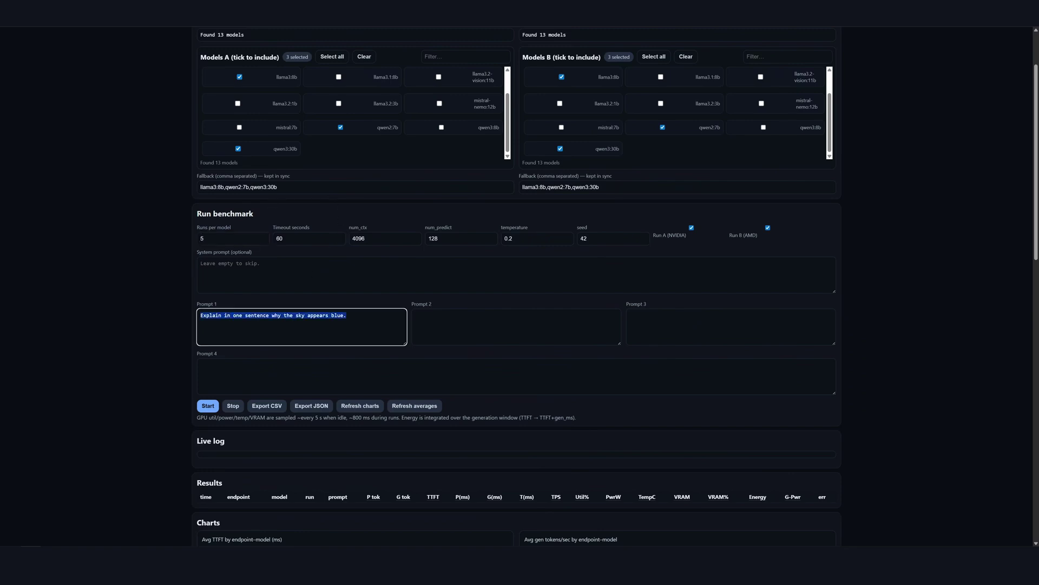
key(alt+Tab)
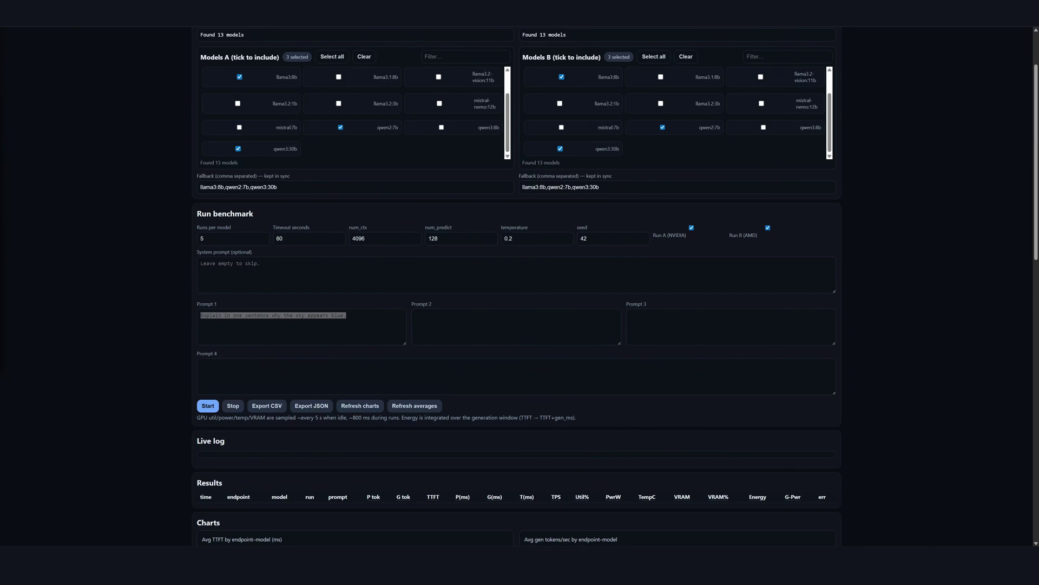
key(alt+Tab)
text(Rewrite the following email in a formal, polite tone suitable for business communication:  "Hey, just checking if the shipment went out yet. Need it by Friday.")
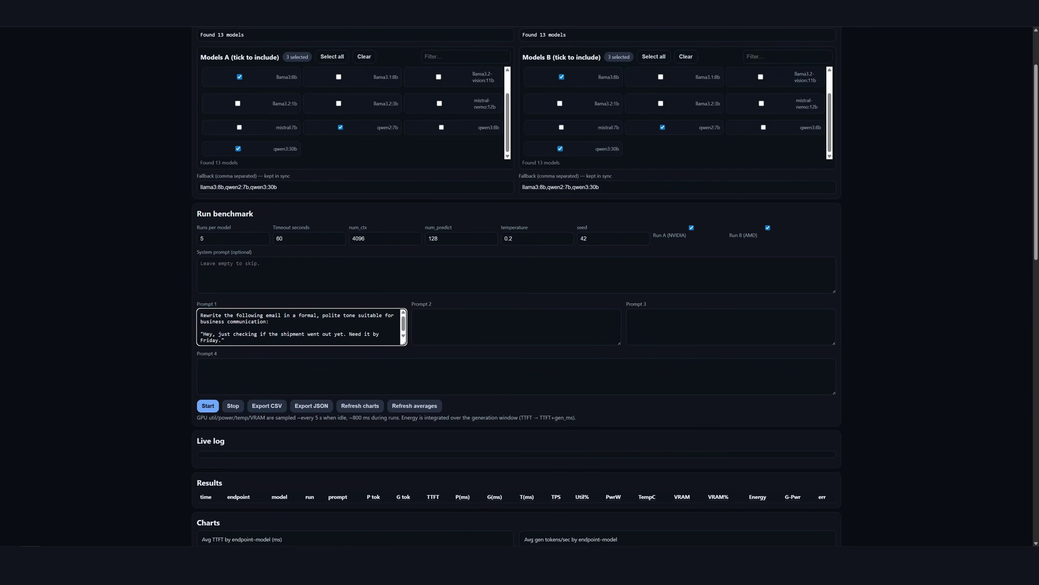
- Fill Prompt 2 with the analyst prompt requesting a 200-word executive summary, and Prompt 3 with the Python bug-fix prompt for add_numbers
key(Tab)
key(ctrl+v)
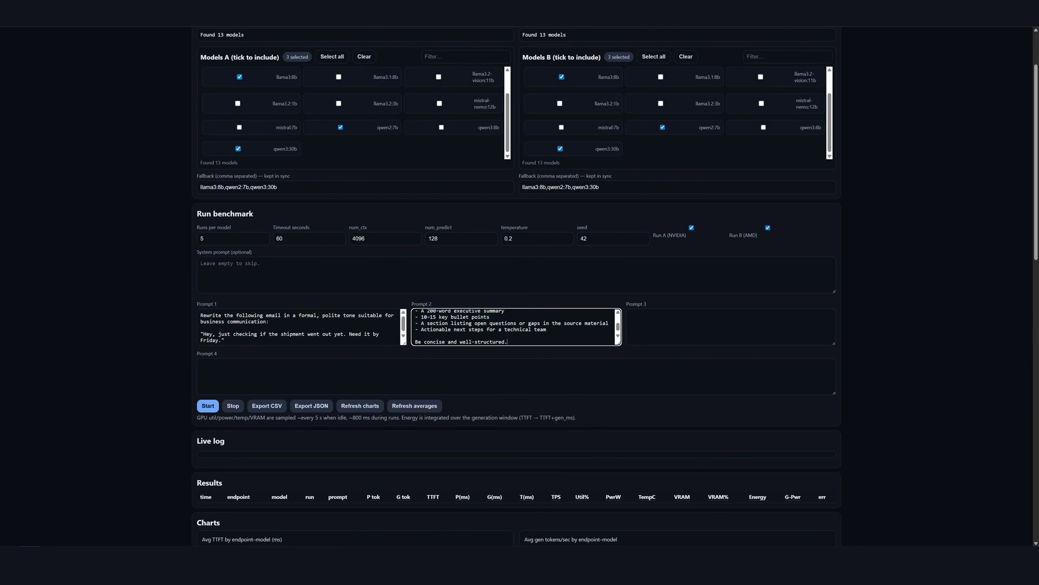
click(683, 327)
text(Here is a Python snippet that throws an error. Fix the bug and explain the fix in detail.  def add_numbers(a, b): print(a + b) add_numbers(3, 5))
- Leave Prompt 4 empty and start the benchmark with the configured models and prompts
click(388, 369)
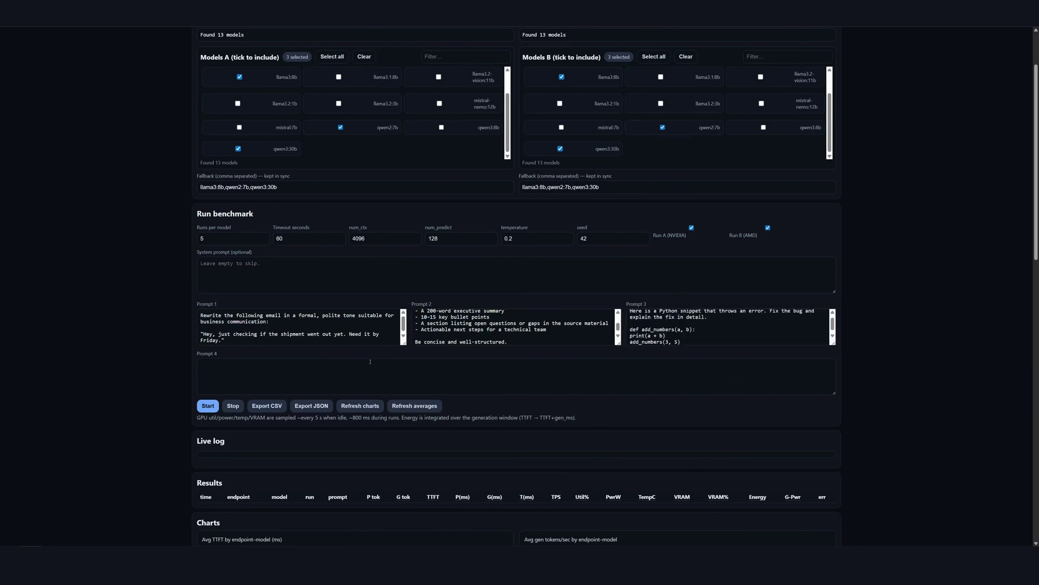
scroll(165, 266, up, 2)
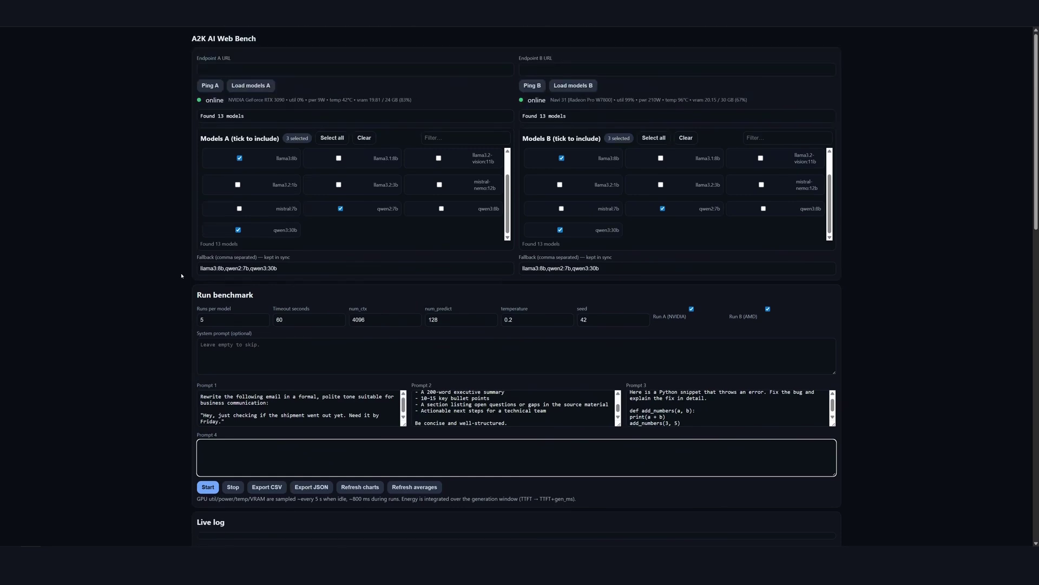
click(173, 239)
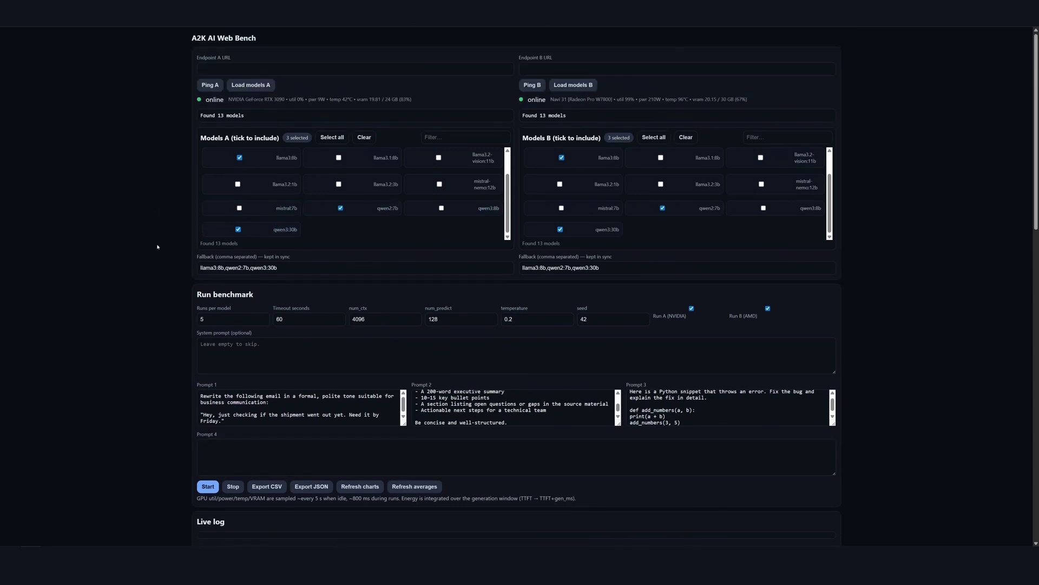
scroll(157, 232, down, 2)
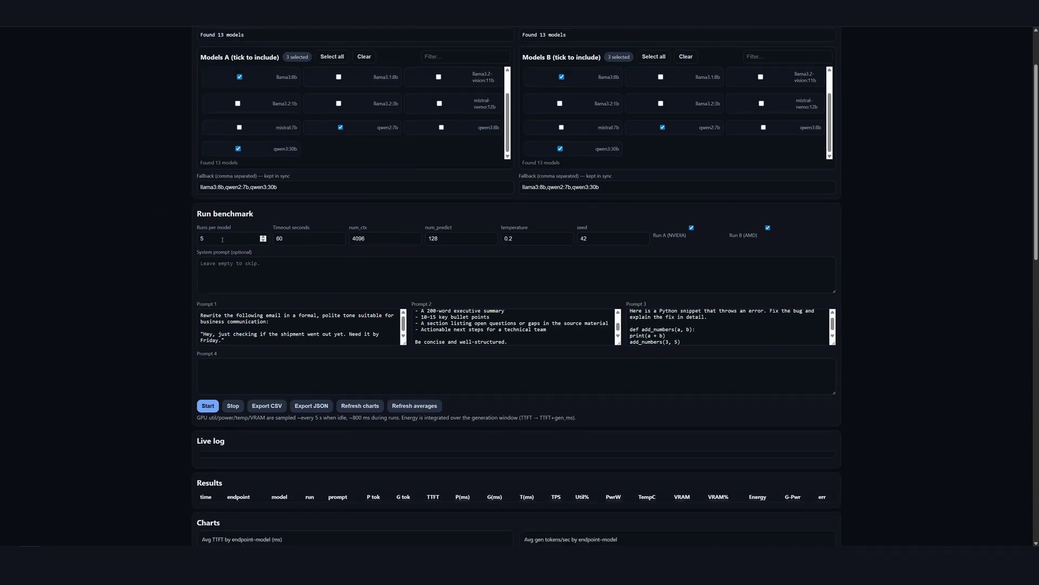
scroll(232, 292, down, 1)
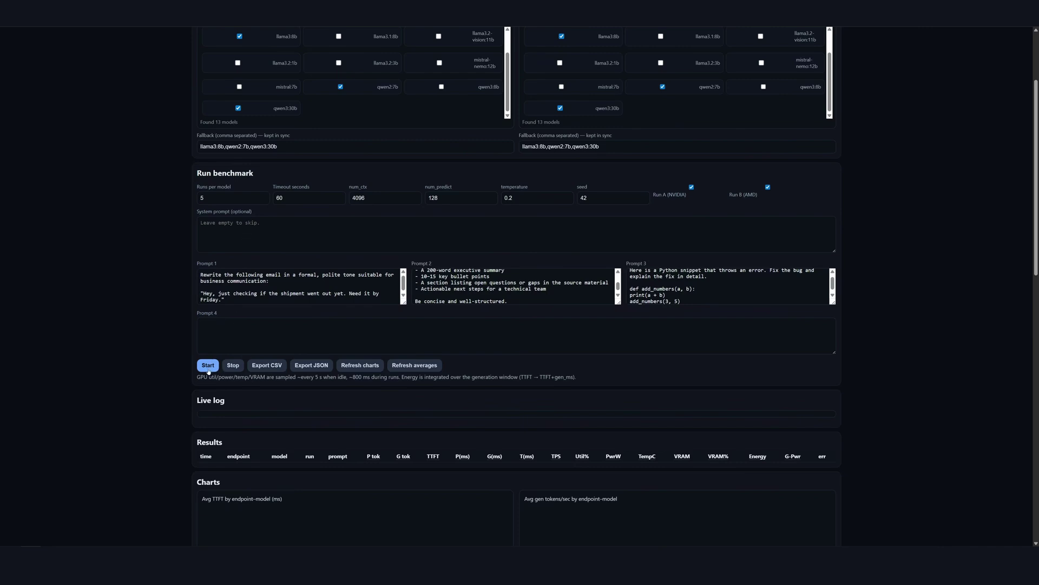
- Monitor the GPU status, live log and results table as the llama3:8b runs proceed
scroll(173, 280, up, 3)
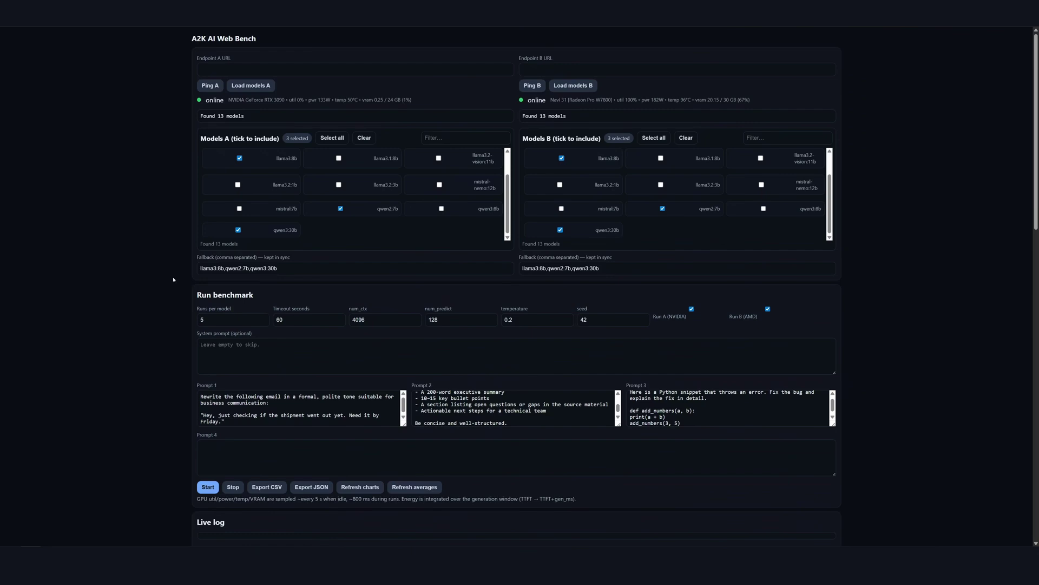
scroll(174, 279, down, 3)
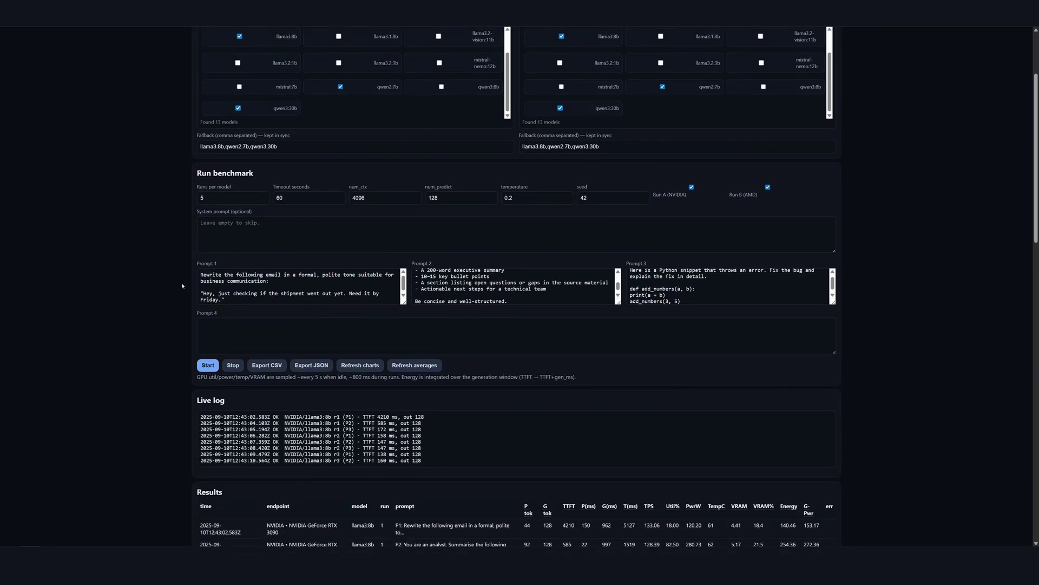
scroll(243, 245, down, 2)
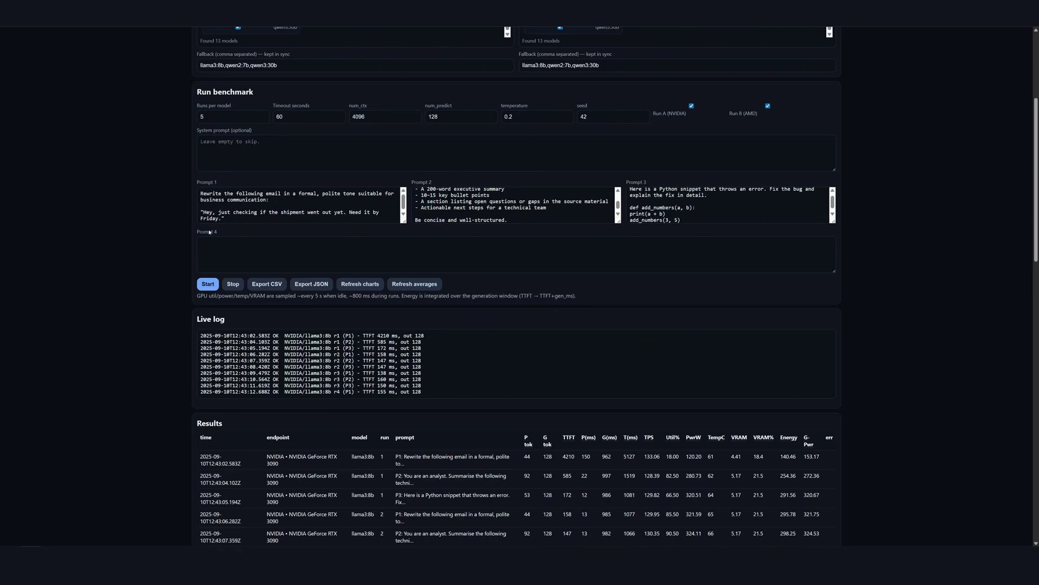
scroll(208, 232, down, 1)
scroll(647, 348, down, 2)
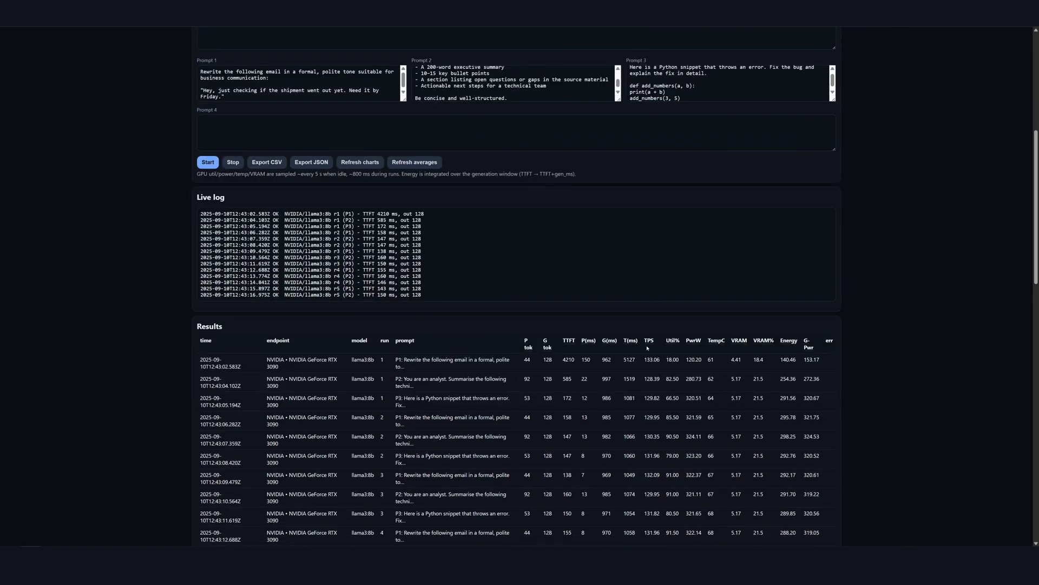
scroll(653, 323, down, 1)
scroll(645, 243, down, 1)
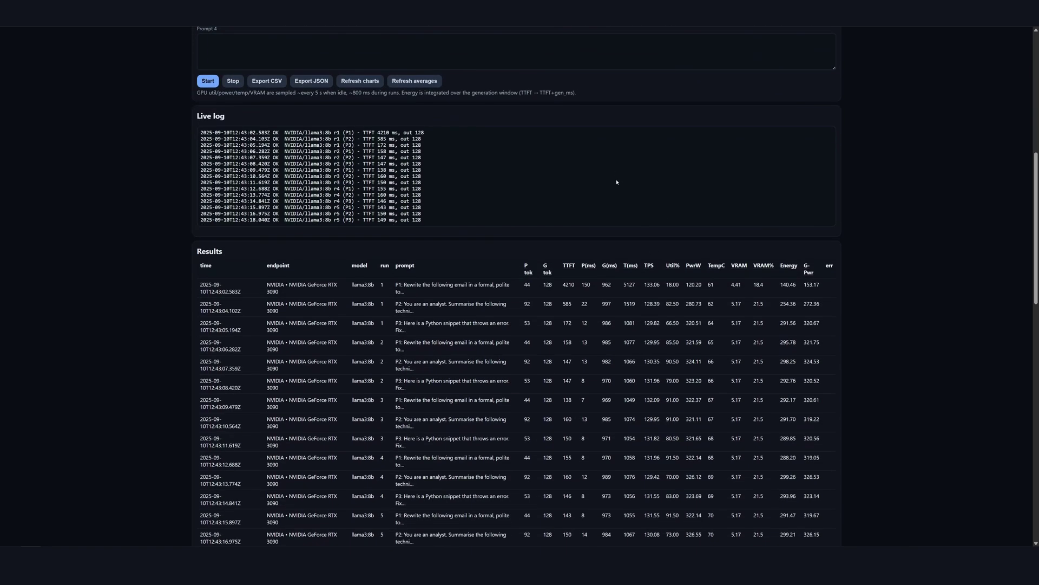
scroll(599, 149, down, 2)
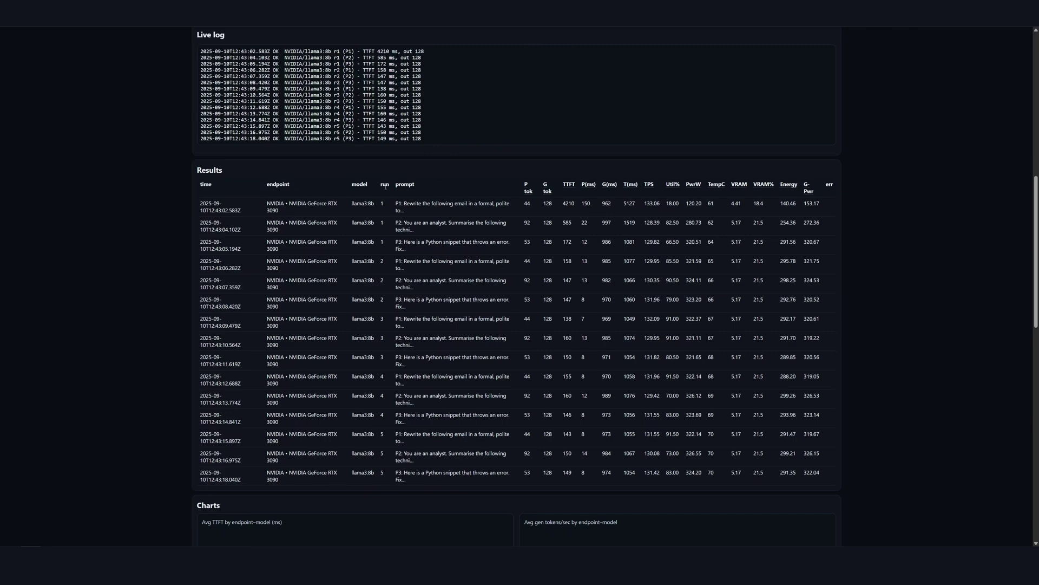
- Compare the TTFT, TPS, power and VRAM results across the llama3:8b, qwen2:7b and qwen3:30b runs
scroll(389, 305, up, 7)
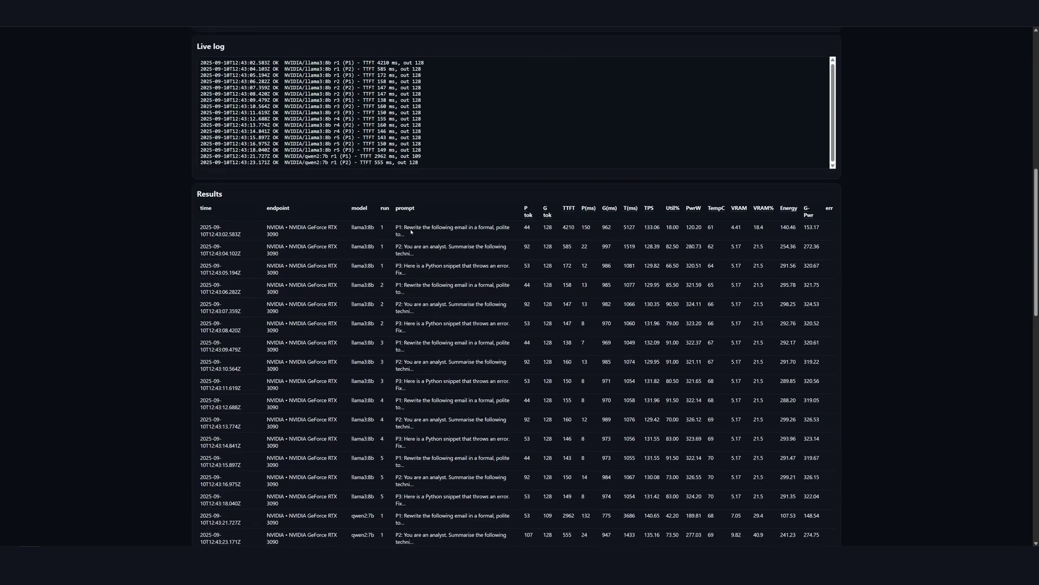
scroll(378, 198, down, 4)
scroll(377, 198, down, 3)
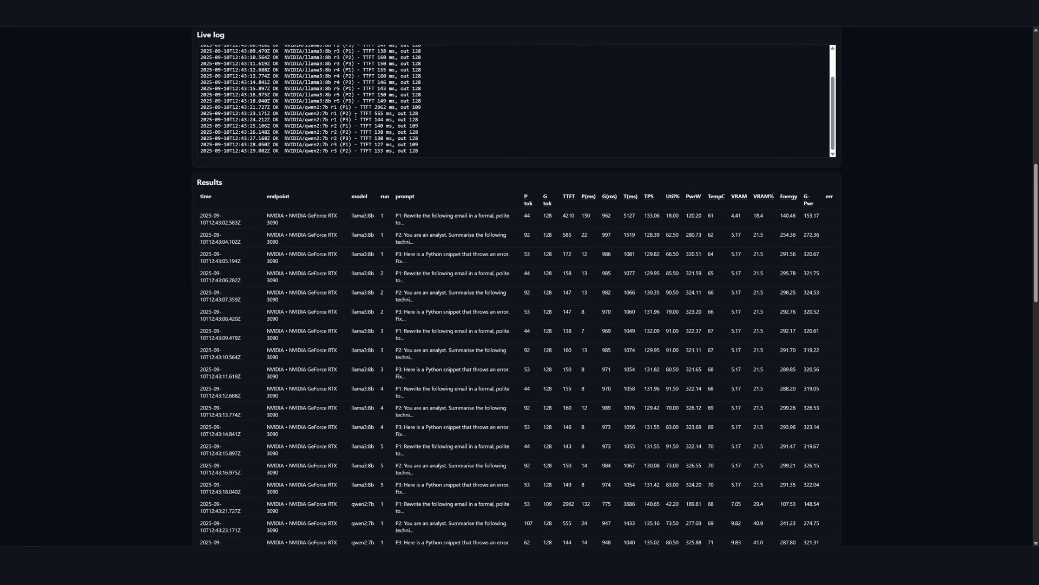
scroll(358, 113, down, 2)
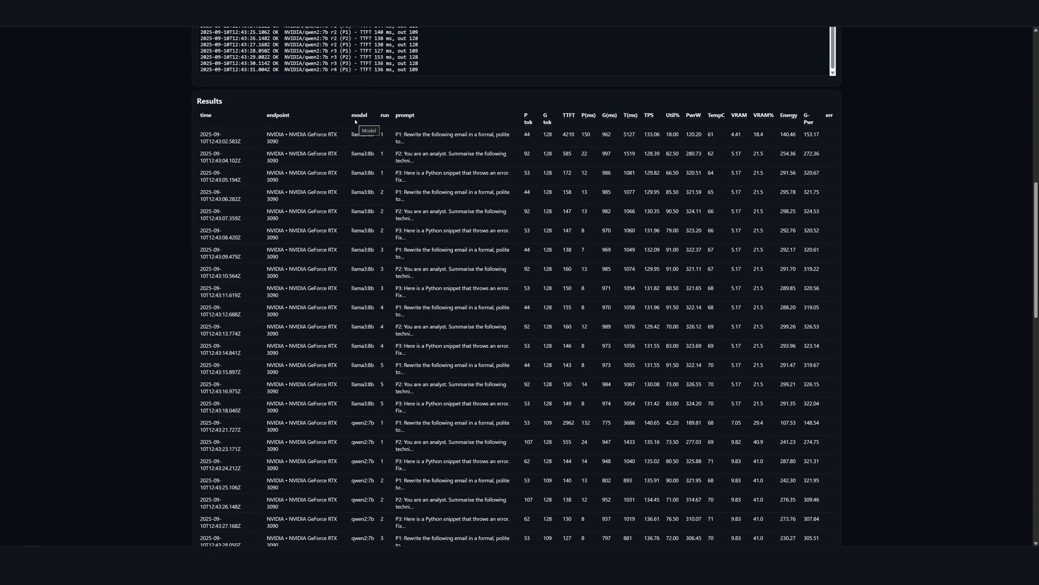
scroll(475, 108, down, 3)
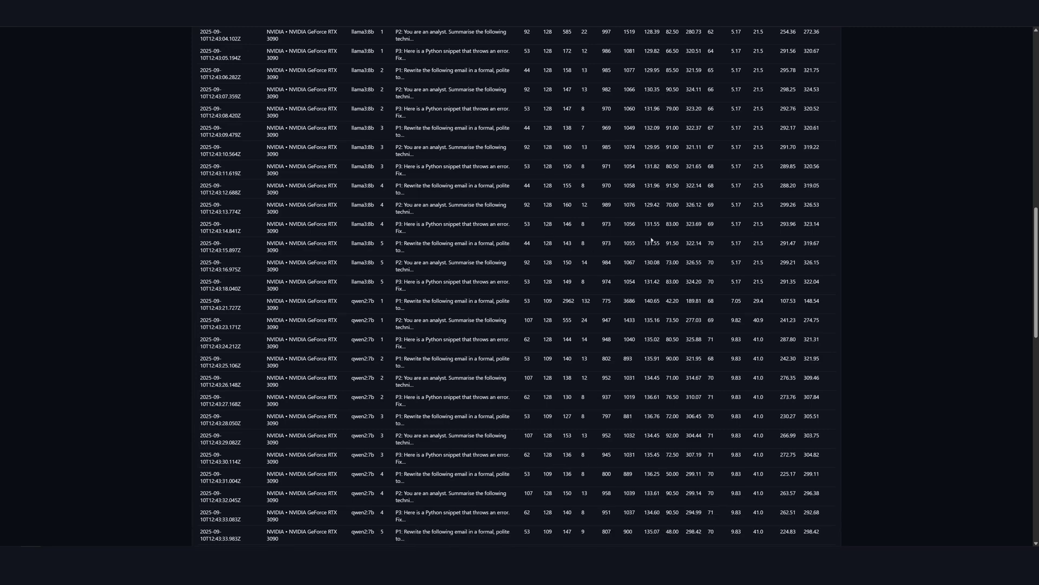
scroll(584, 248, up, 4)
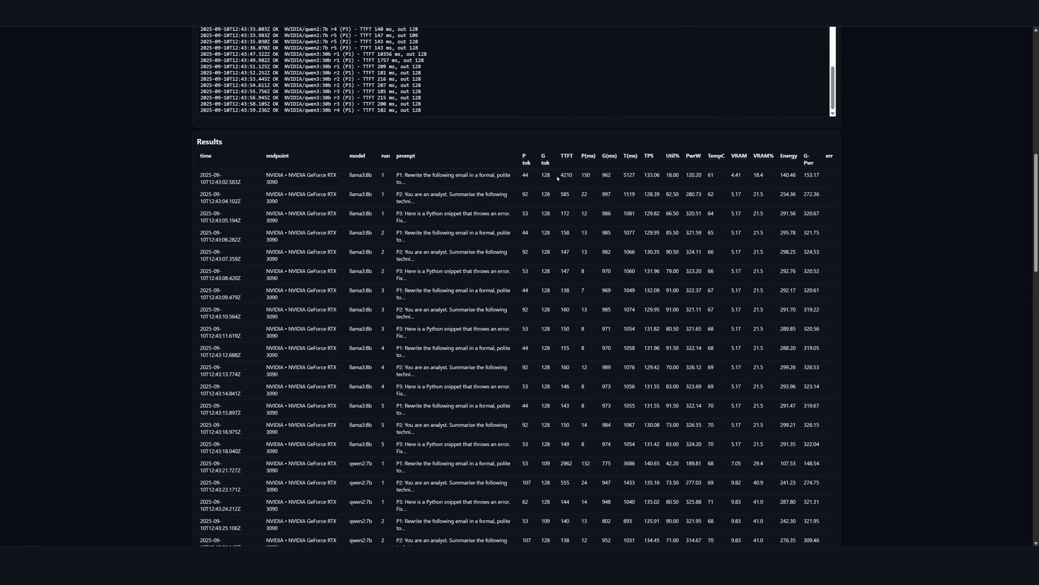
scroll(565, 174, down, 2)
scroll(576, 182, down, 3)
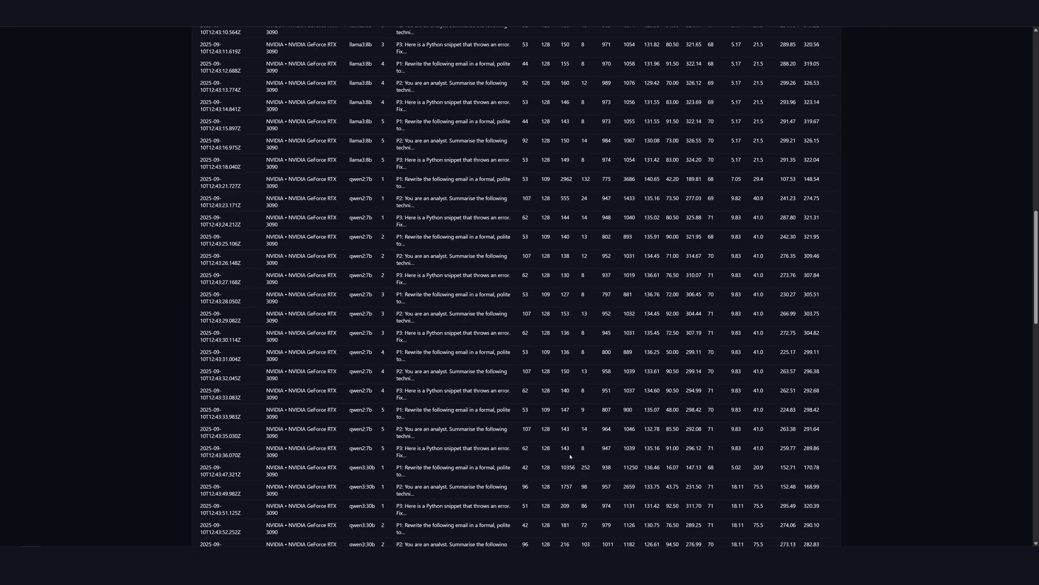
- Compare the per-run TPS, power, temperature and VRAM results of the RTX 3090 and the Radeon Pro W7800 in the results table
scroll(619, 310, up, 9)
scroll(613, 209, down, 2)
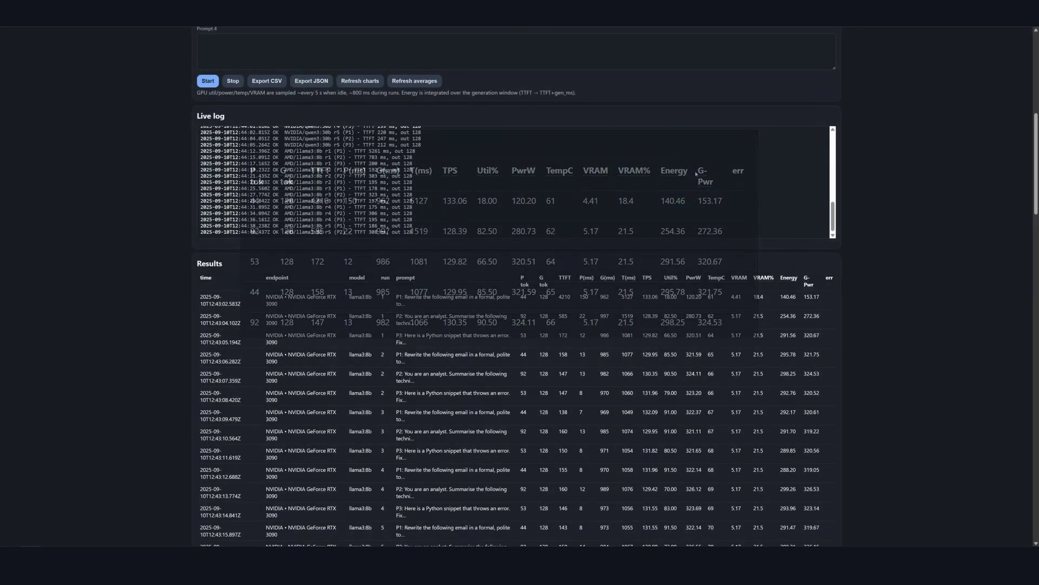
scroll(687, 169, down, 3)
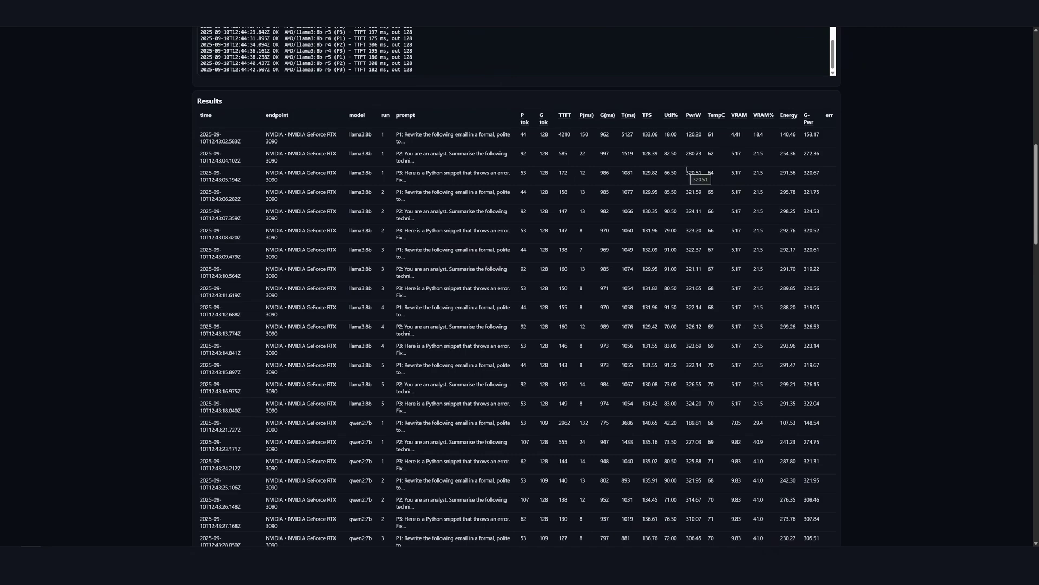
scroll(686, 168, down, 1)
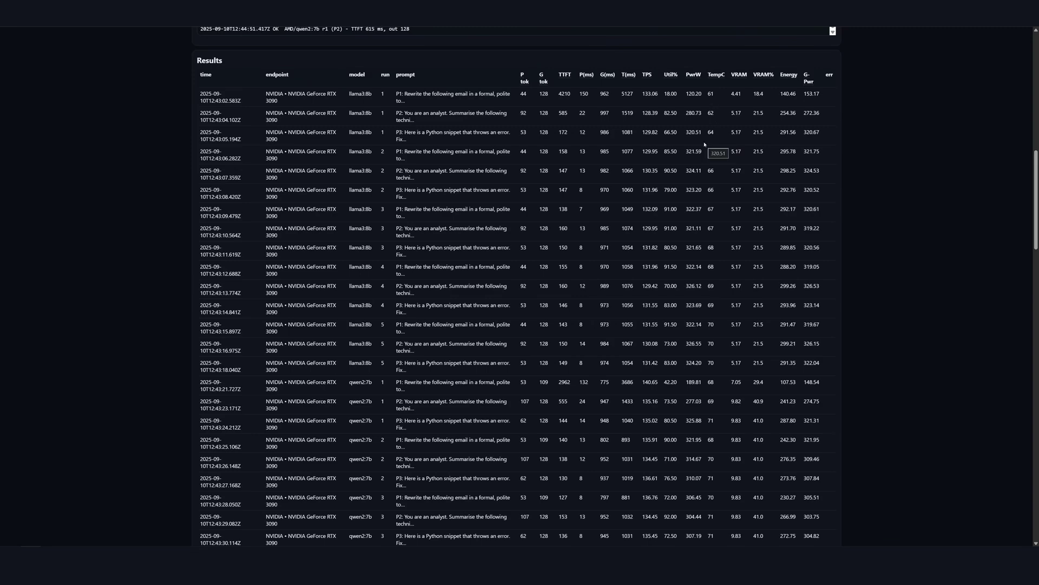
scroll(702, 152, down, 5)
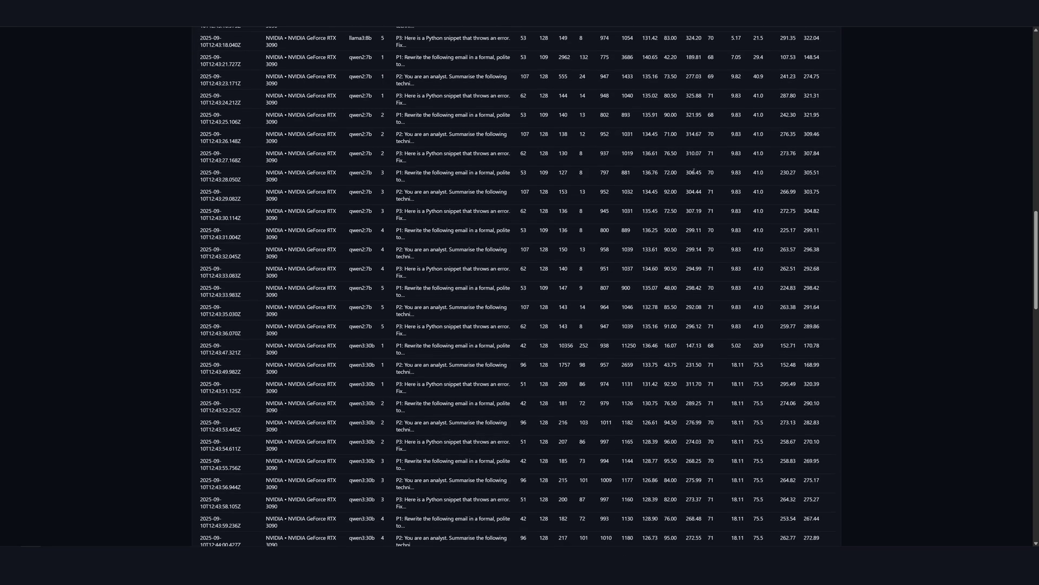
scroll(694, 172, down, 1)
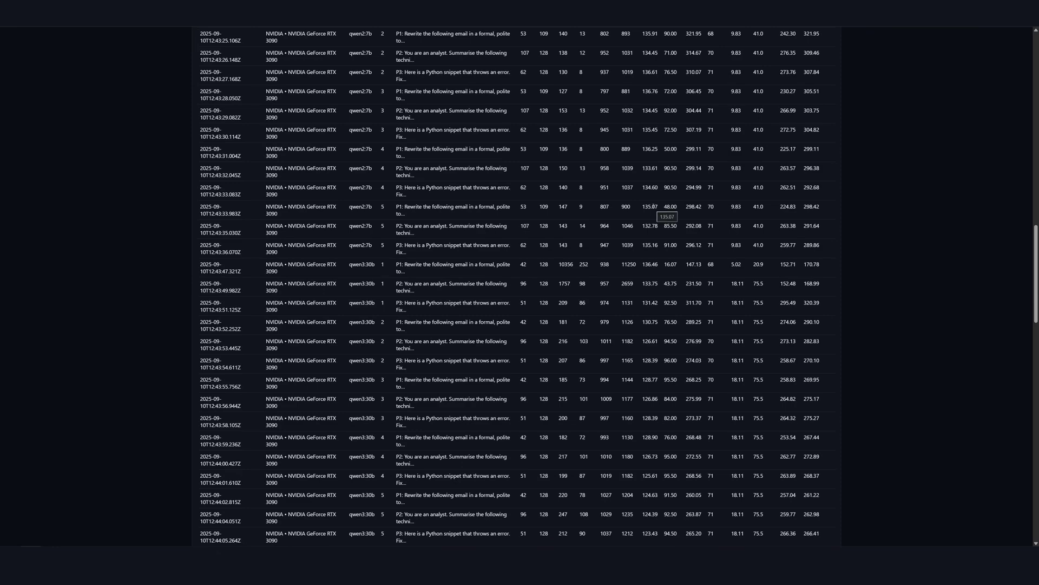
scroll(656, 214, down, 2)
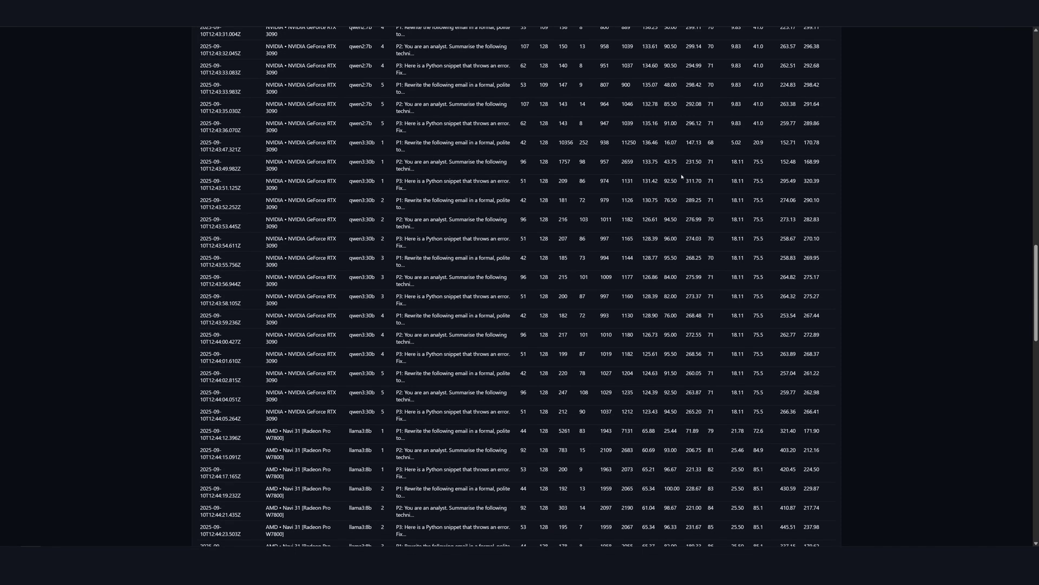
scroll(606, 208, down, 6)
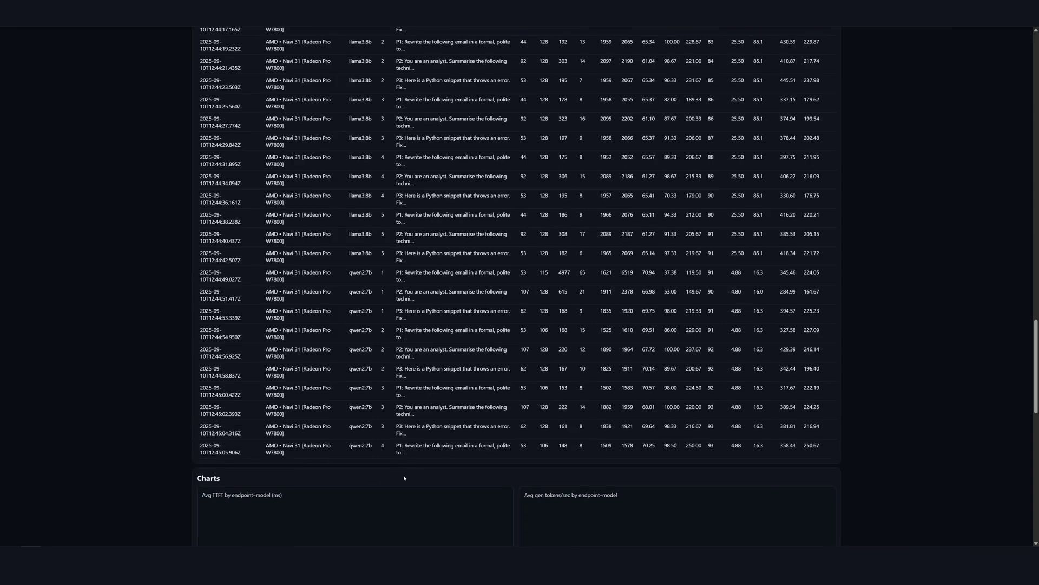
- Check the charts and averages sections for data, and the live log for the progress of the remaining AMD runs
scroll(409, 260, down, 8)
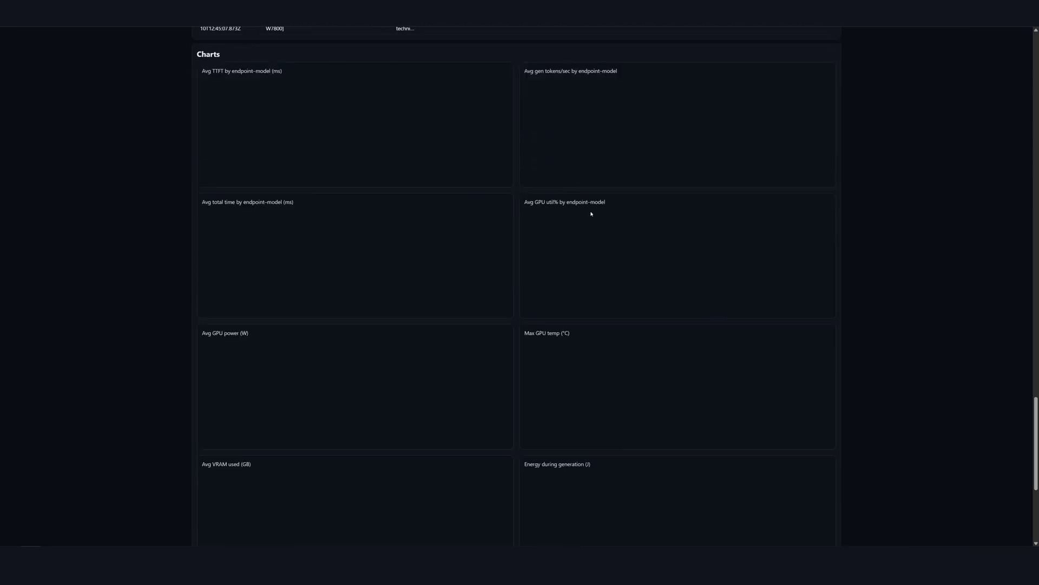
scroll(498, 238, down, 2)
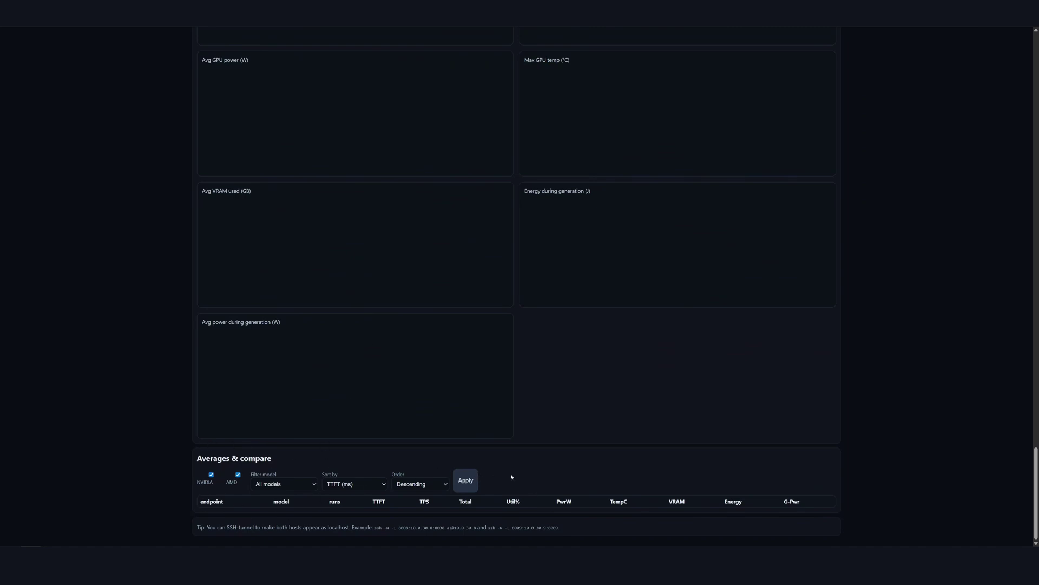
scroll(524, 454, up, 10)
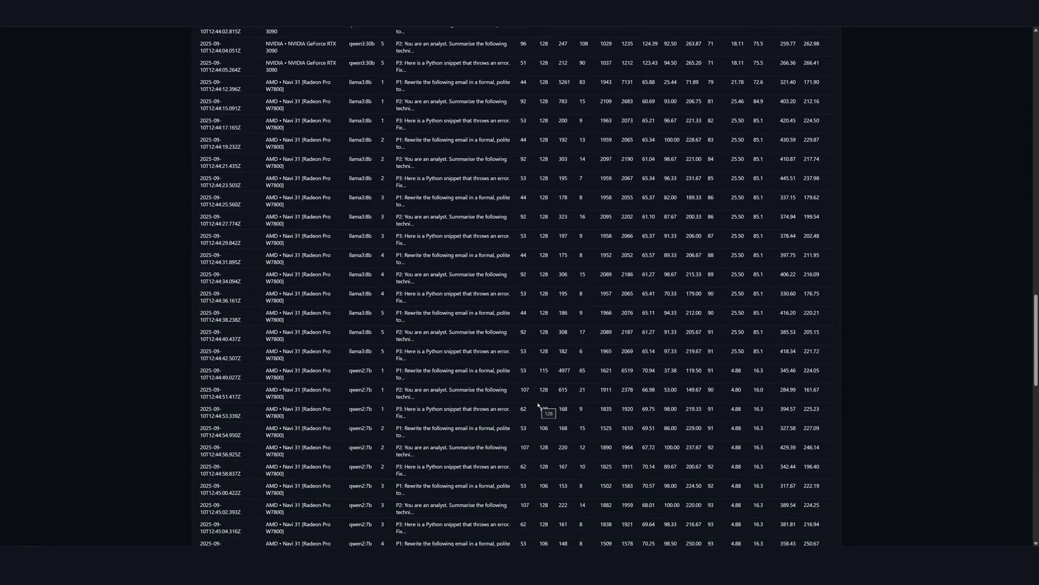
scroll(538, 405, down, 3)
scroll(155, 132, up, 15)
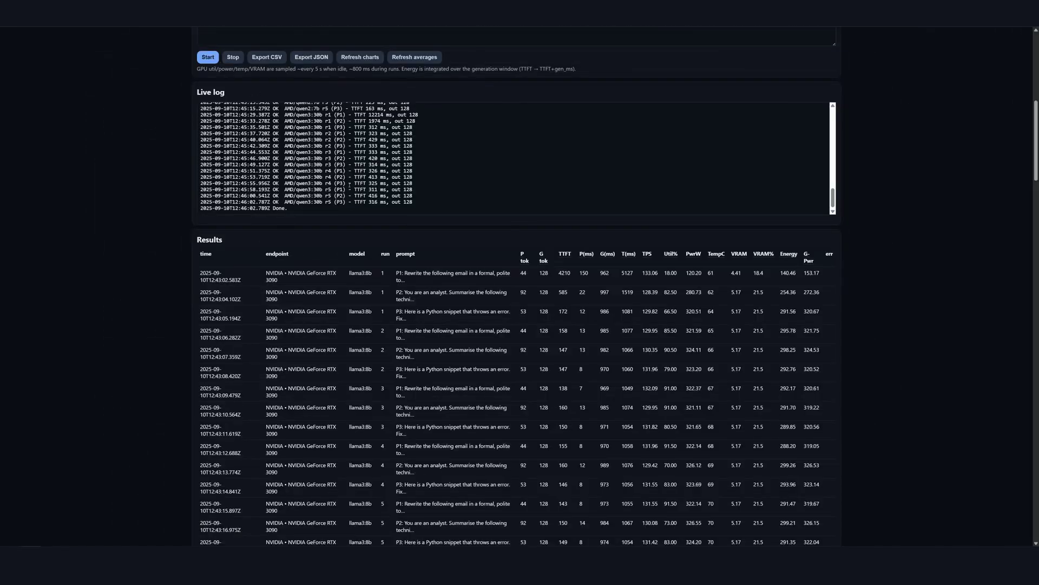
- Compare the average TTFT, tokens per second, total time and GPU utilization charts for both GPUs across the three models
scroll(283, 181, down, 6)
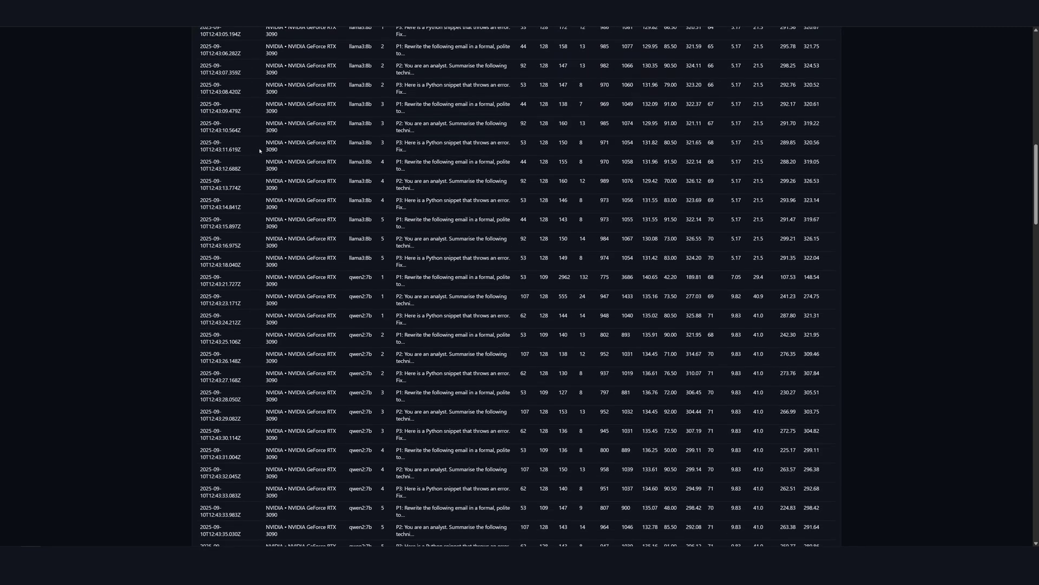
scroll(793, 163, down, 11)
scroll(720, 166, down, 11)
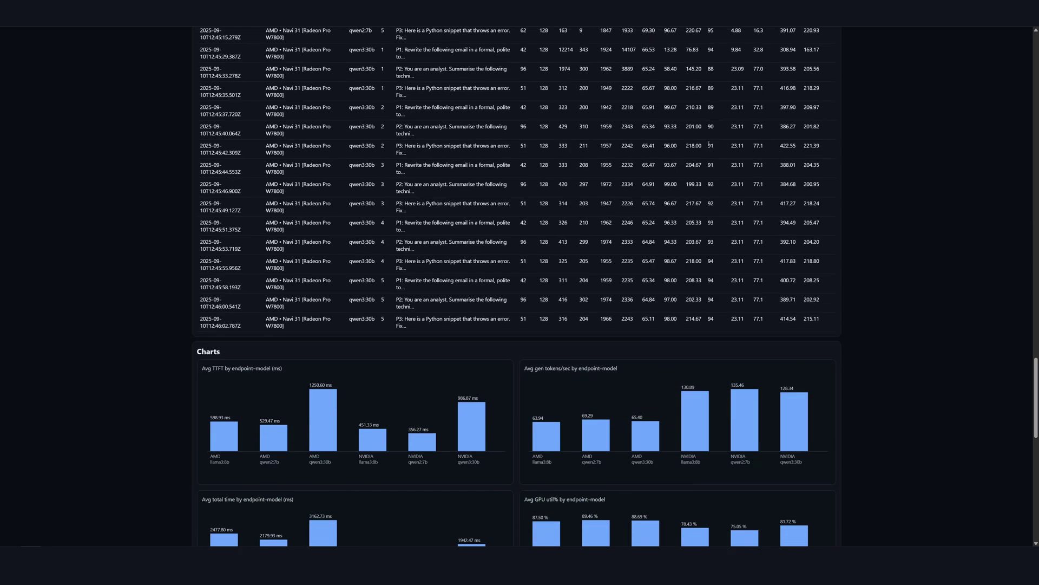
scroll(685, 157, down, 1)
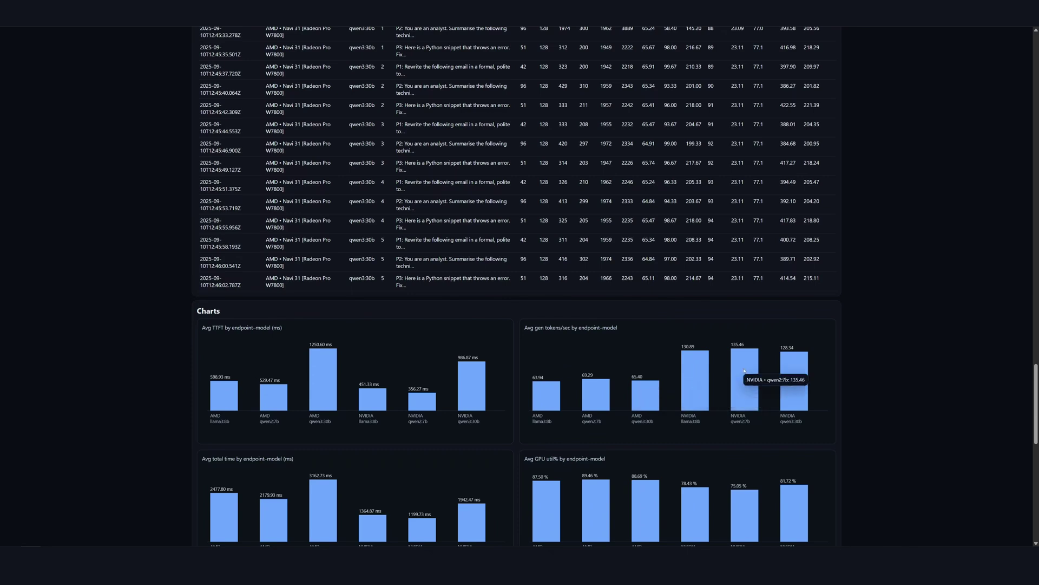
scroll(910, 285, down, 3)
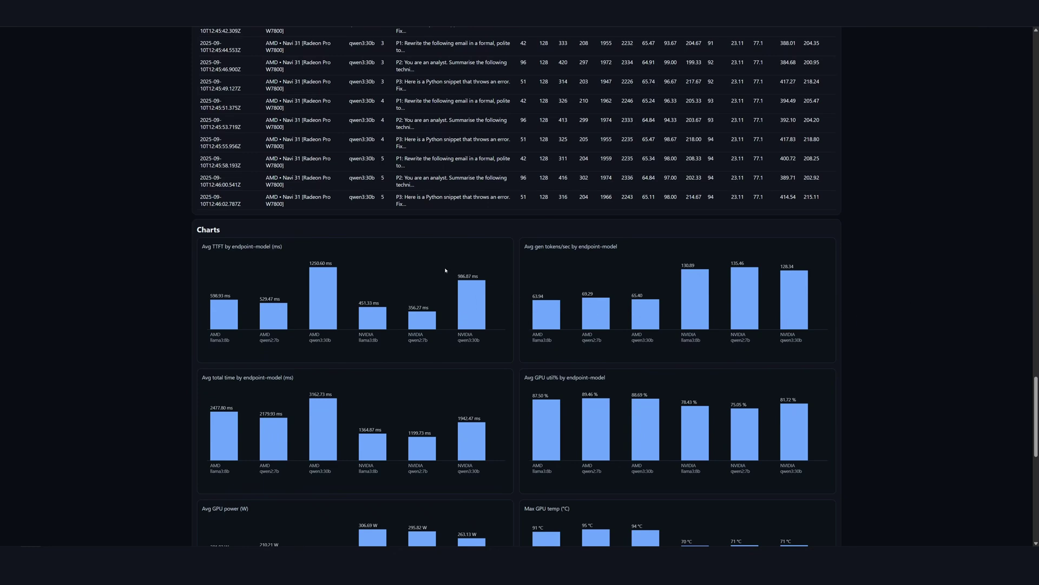
scroll(373, 255, down, 2)
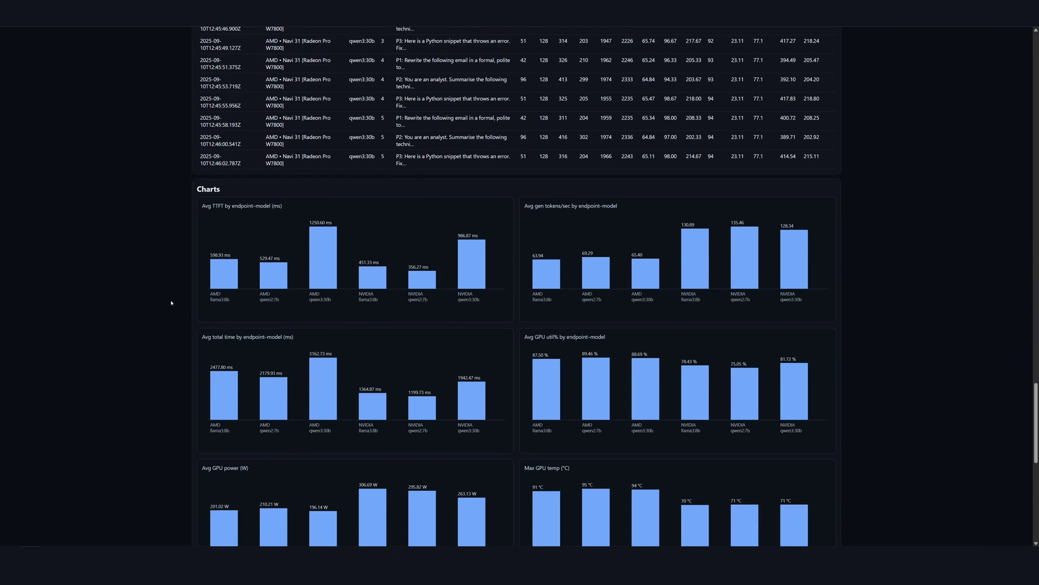
scroll(171, 303, down, 3)
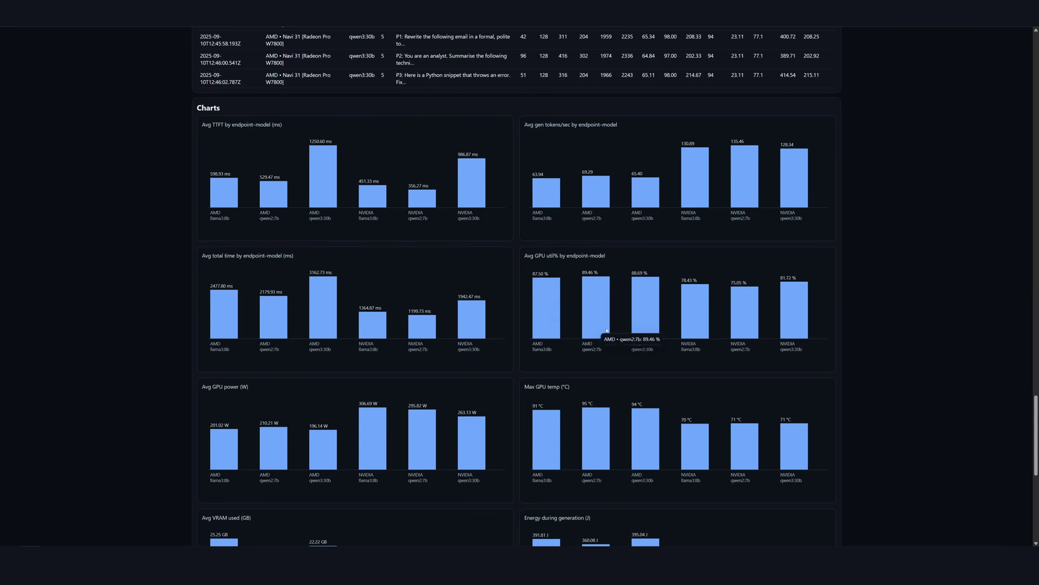
mouse_move(644, 298)
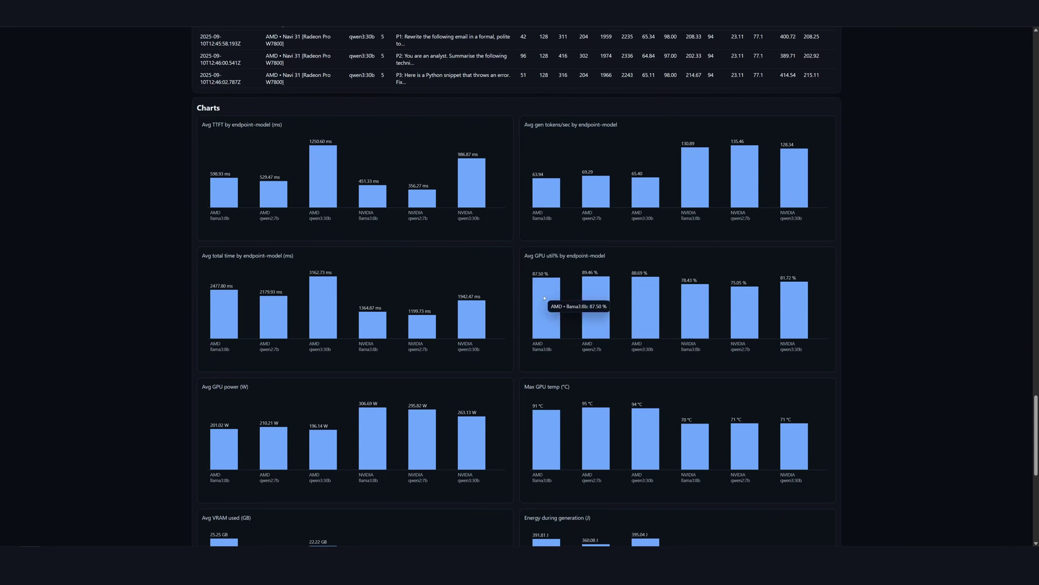
mouse_move(757, 305)
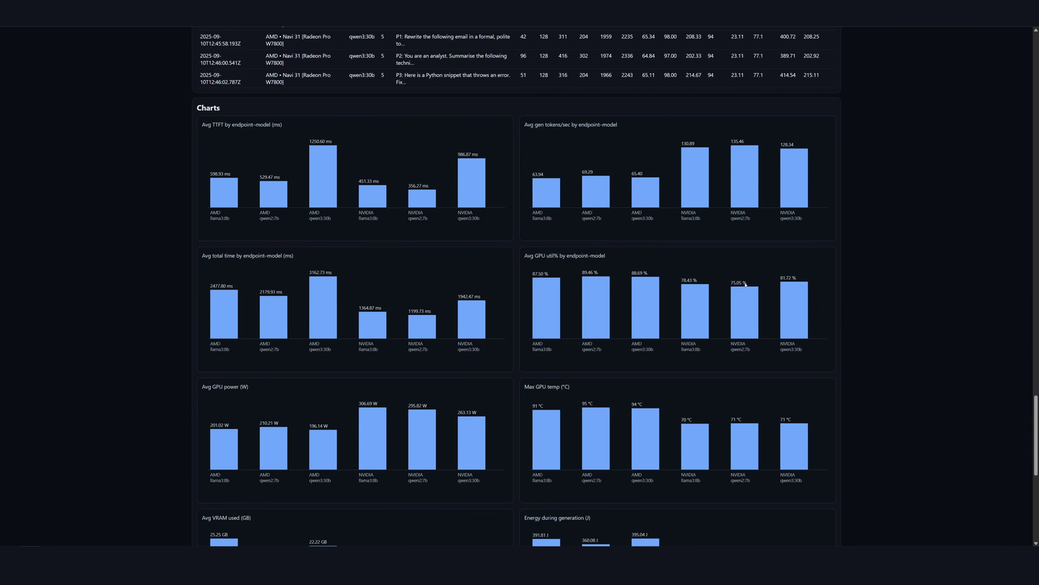
- Compare the average GPU power and maximum GPU temperature charts of both cards, and examine the VRAM and energy charts
scroll(440, 274, down, 3)
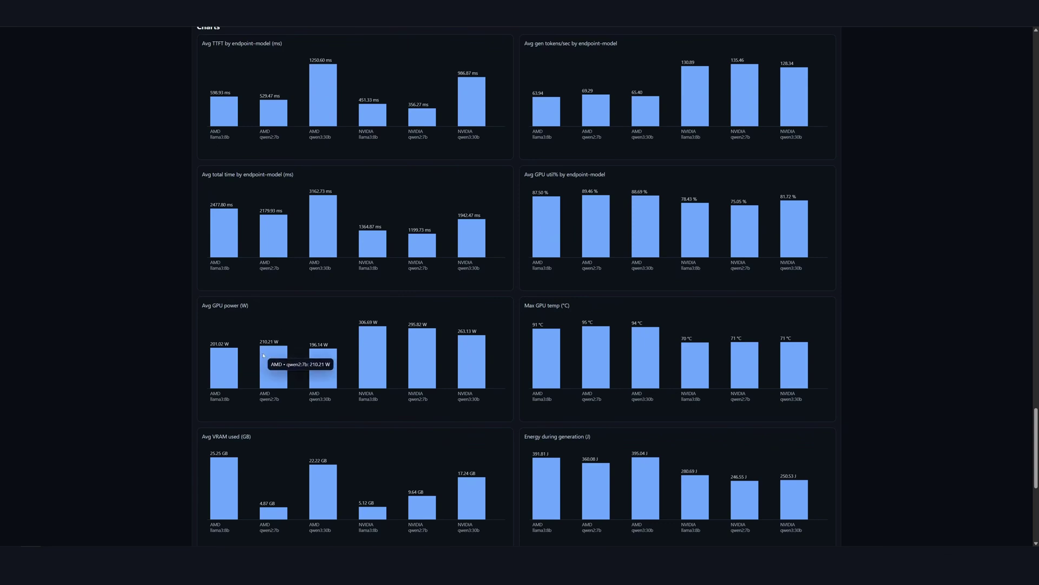
mouse_move(336, 363)
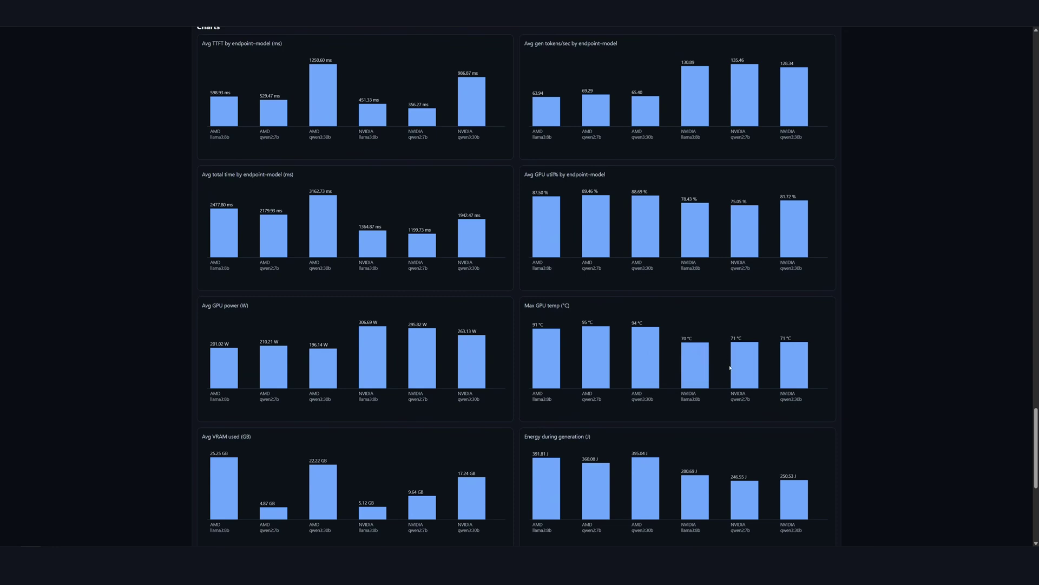
mouse_move(747, 364)
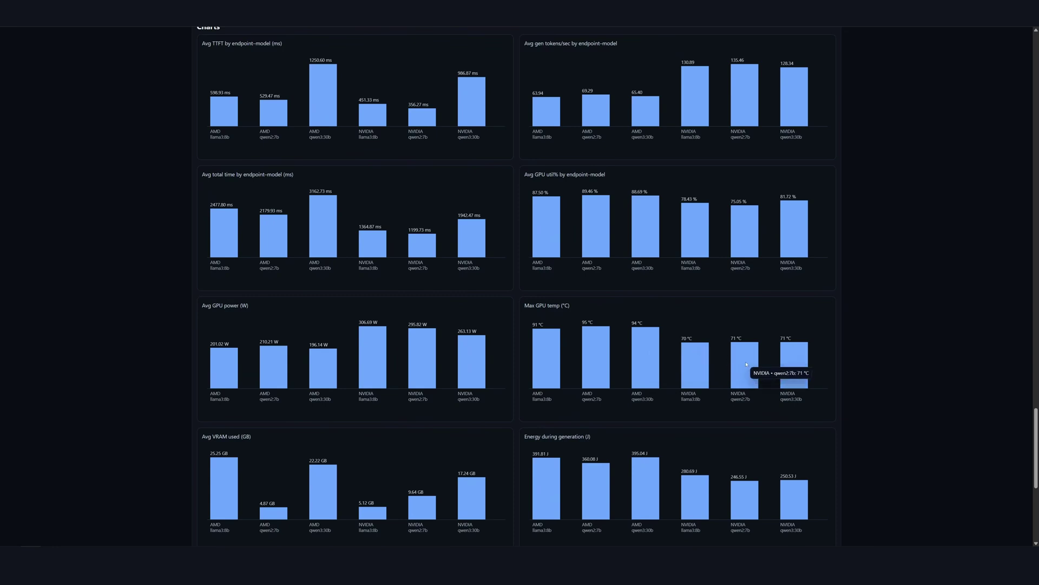
mouse_move(596, 357)
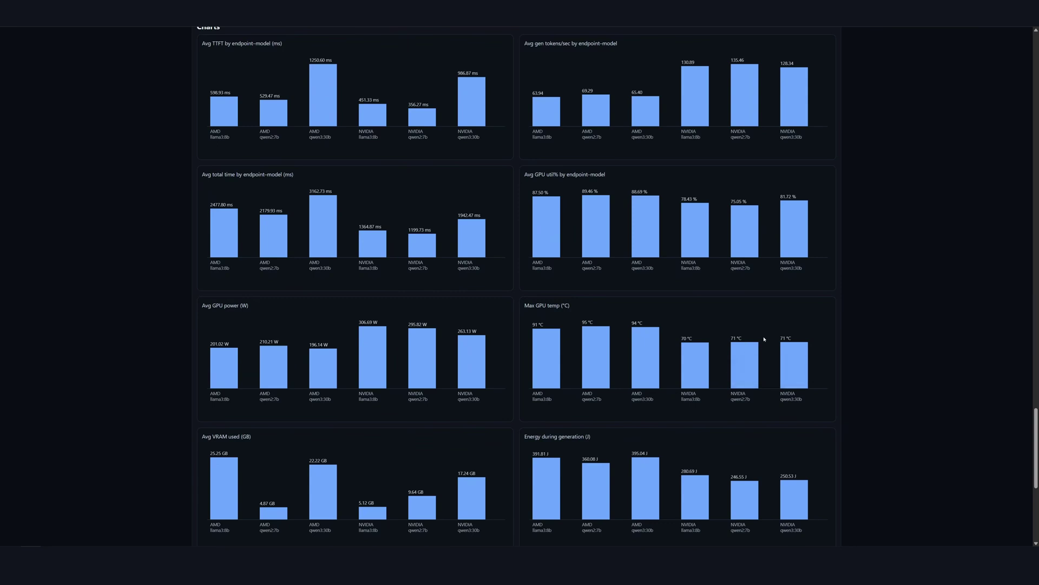
mouse_move(632, 351)
scroll(618, 360, down, 1)
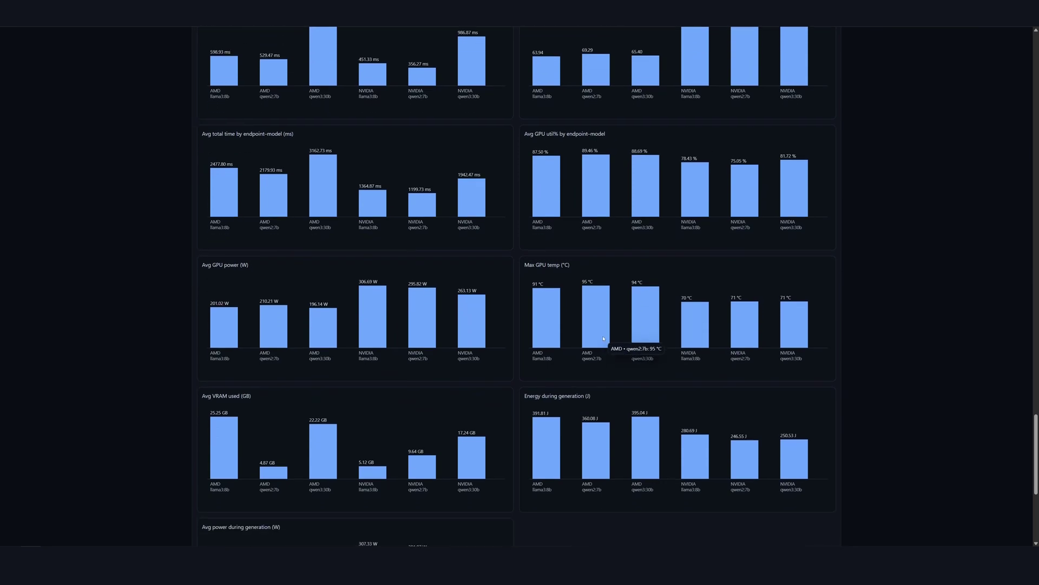
scroll(607, 347, down, 2)
mouse_move(610, 326)
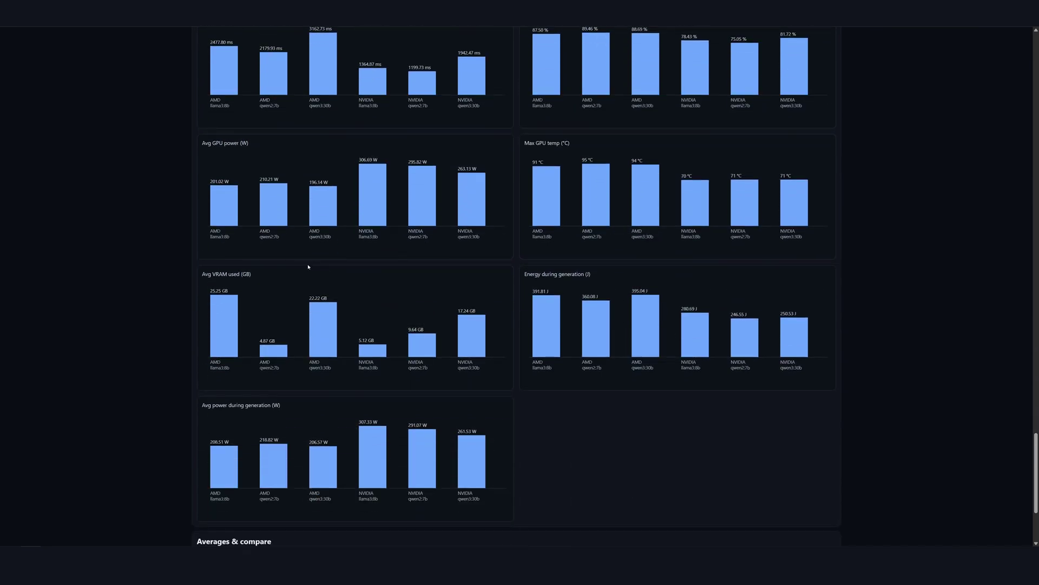